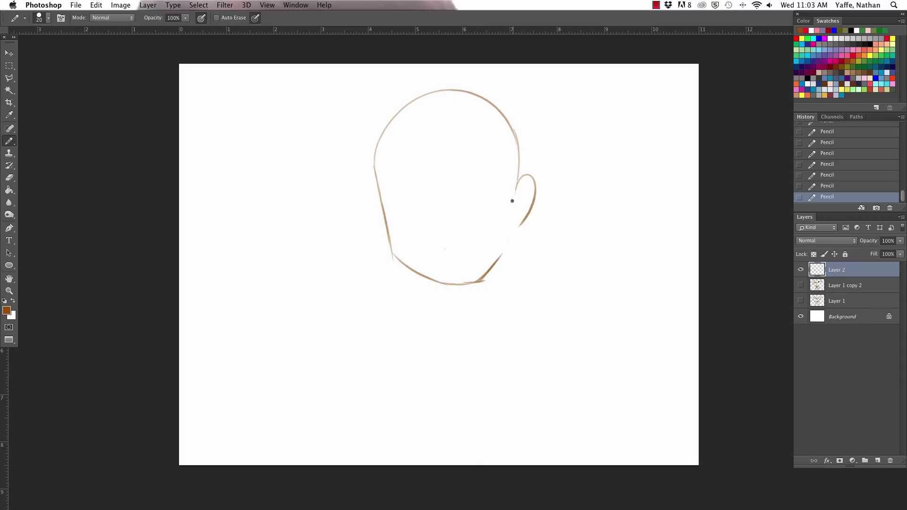
# Pencil in the head's missing side outline and both ears with their inner folds, cleaning up the left ear's overlap
pyautogui.moveTo(512, 198)
pyautogui.mouseDown()
pyautogui.moveTo(513, 246)
pyautogui.moveTo(512, 204)
pyautogui.moveTo(497, 260)
pyautogui.moveTo(511, 242)
pyautogui.mouseUp()
pyautogui.moveTo(379, 192)
pyautogui.mouseDown()
pyautogui.moveTo(362, 196)
pyautogui.moveTo(394, 241)
pyautogui.mouseUp()
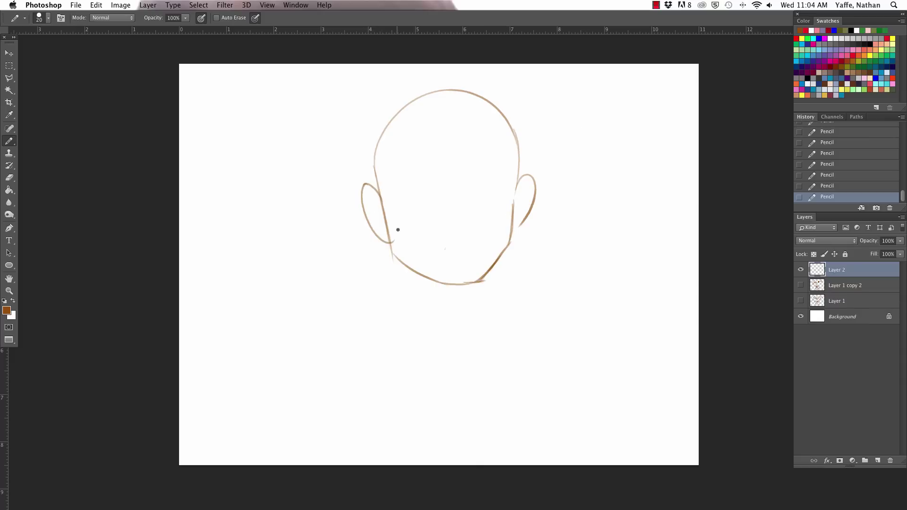
pyautogui.moveTo(528, 216); pyautogui.dragTo(514, 228)
pyautogui.moveTo(522, 188); pyautogui.dragTo(515, 208)
pyautogui.moveTo(366, 195)
pyautogui.mouseDown()
pyautogui.moveTo(383, 209)
pyautogui.moveTo(381, 225)
pyautogui.mouseUp()
pyautogui.press('e')
pyautogui.click(396, 230)
# Sketch half-lidded eyes under angry eyebrows, with one brow raised, and the bridge and tip of the nose
pyautogui.moveTo(389, 178)
pyautogui.mouseDown()
pyautogui.moveTo(430, 172)
pyautogui.moveTo(481, 151)
pyautogui.moveTo(506, 163)
pyautogui.moveTo(499, 155)
pyautogui.moveTo(505, 162)
pyautogui.moveTo(465, 183)
pyautogui.moveTo(491, 179)
pyautogui.mouseUp()
pyautogui.moveTo(395, 185)
pyautogui.mouseDown()
pyautogui.moveTo(429, 178)
pyautogui.moveTo(427, 191)
pyautogui.moveTo(430, 180)
pyautogui.mouseUp()
pyautogui.moveTo(424, 186)
pyautogui.mouseDown()
pyautogui.moveTo(415, 184)
pyautogui.moveTo(441, 183)
pyautogui.moveTo(441, 203)
pyautogui.moveTo(455, 215)
pyautogui.moveTo(466, 205)
pyautogui.mouseUp()
pyautogui.press('super+z')
pyautogui.press('super+alt+z')
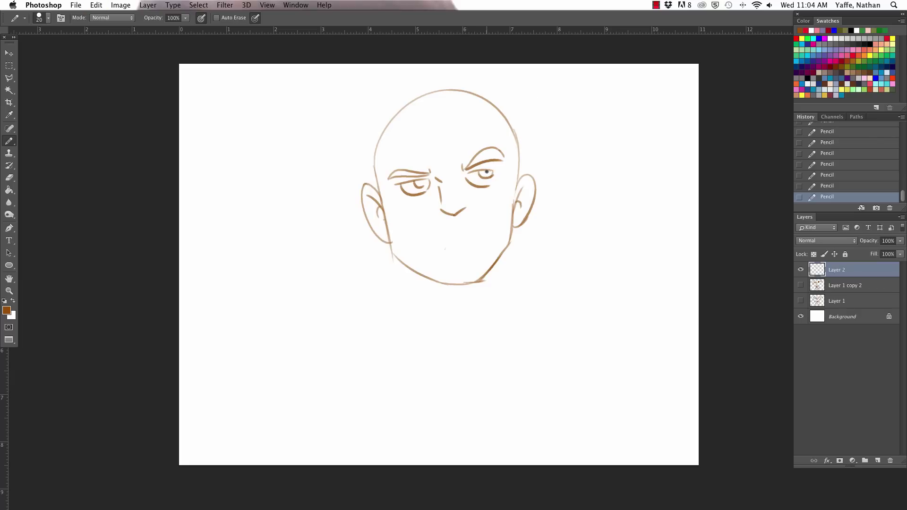
pyautogui.moveTo(487, 171); pyautogui.dragTo(499, 168)
pyautogui.press('super+z')
pyautogui.press('super+alt+z')
# Draw the moustache's upper edge from beneath the nose out to both sides of the jaw
pyautogui.moveTo(439, 211); pyautogui.dragTo(394, 239)
pyautogui.press('super+alt+z')
pyautogui.moveTo(426, 214); pyautogui.dragTo(465, 214)
pyautogui.moveTo(463, 216)
pyautogui.mouseDown()
pyautogui.moveTo(503, 218)
pyautogui.moveTo(513, 232)
pyautogui.mouseUp()
pyautogui.moveTo(439, 218)
pyautogui.mouseDown()
pyautogui.moveTo(409, 229)
pyautogui.moveTo(395, 244)
pyautogui.mouseUp()
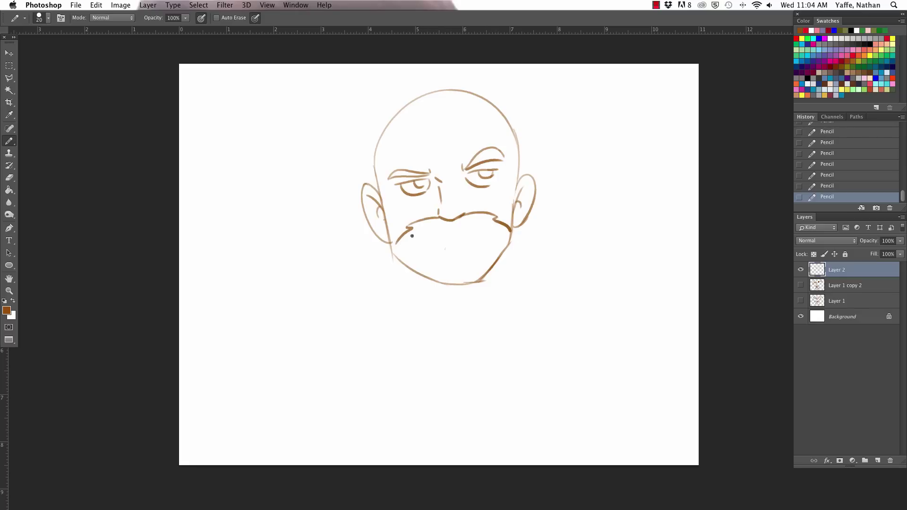
# Draw a beard line down each cheek, from the front of the ear to the moustache's end
pyautogui.moveTo(378, 188); pyautogui.dragTo(405, 231)
pyautogui.press('super+z')
pyautogui.moveTo(378, 180); pyautogui.dragTo(406, 228)
pyautogui.moveTo(494, 213); pyautogui.dragTo(521, 161)
pyautogui.press('super+z')
pyautogui.moveTo(494, 214); pyautogui.dragTo(516, 157)
pyautogui.press('super+z')
pyautogui.moveTo(494, 214); pyautogui.dragTo(516, 154)
# Erase the jaw and chin outline and the outer ends of the moustache line
pyautogui.moveTo(497, 220); pyautogui.dragTo(505, 224)
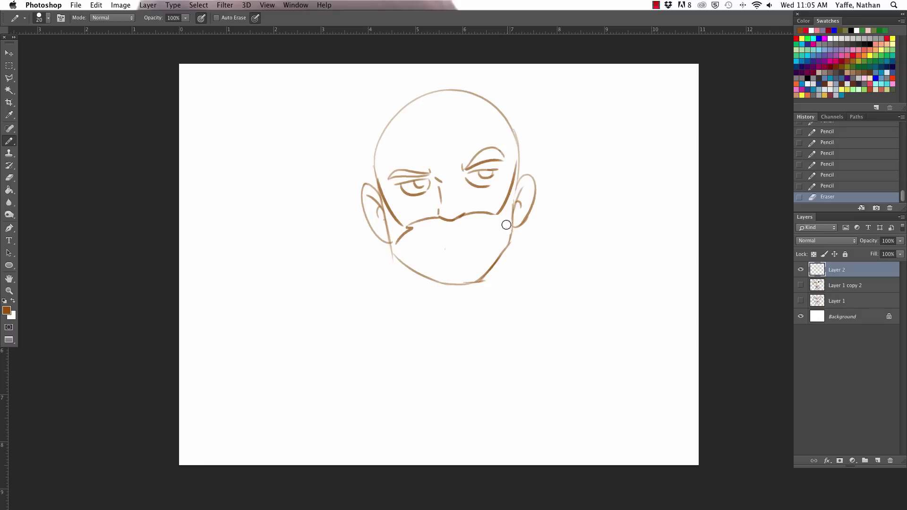
pyautogui.moveTo(411, 233)
pyautogui.mouseDown()
pyautogui.moveTo(437, 224)
pyautogui.moveTo(395, 232)
pyautogui.moveTo(400, 249)
pyautogui.moveTo(441, 211)
pyautogui.moveTo(390, 236)
pyautogui.mouseUp()
pyautogui.moveTo(519, 208)
pyautogui.mouseDown()
pyautogui.moveTo(510, 241)
pyautogui.moveTo(486, 274)
pyautogui.moveTo(421, 269)
pyautogui.mouseUp()
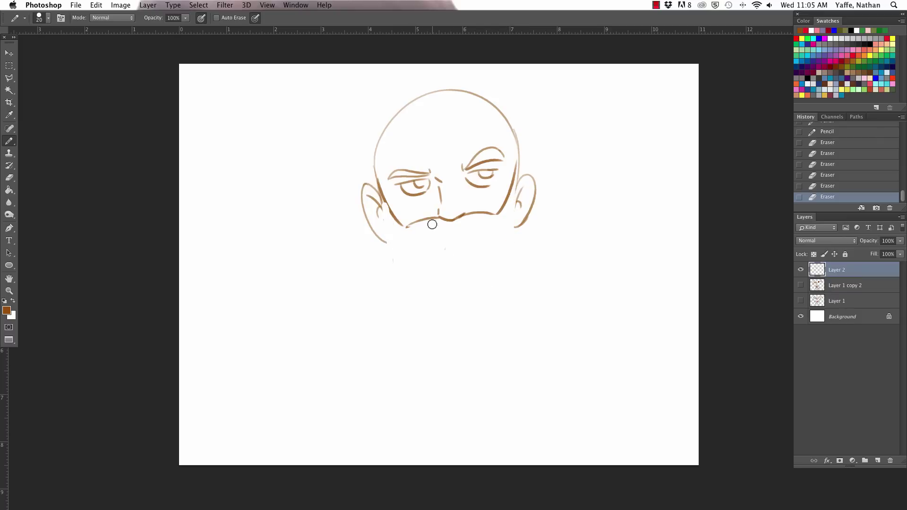
# Draw jagged beard edges flaring outward from beside both ears, clearing the straight strands below the left ear
pyautogui.moveTo(387, 201); pyautogui.dragTo(390, 240)
pyautogui.moveTo(379, 195); pyautogui.dragTo(387, 261)
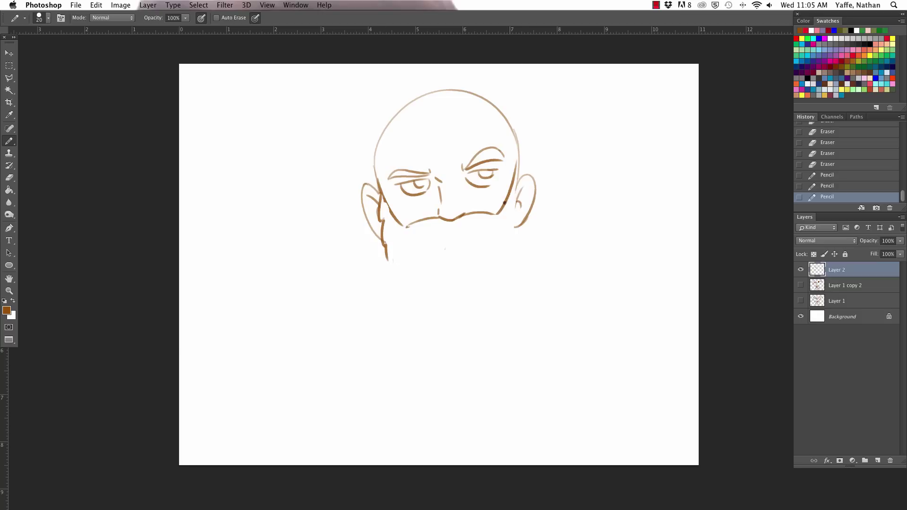
pyautogui.moveTo(516, 169)
pyautogui.mouseDown()
pyautogui.moveTo(510, 239)
pyautogui.moveTo(519, 265)
pyautogui.moveTo(517, 229)
pyautogui.mouseUp()
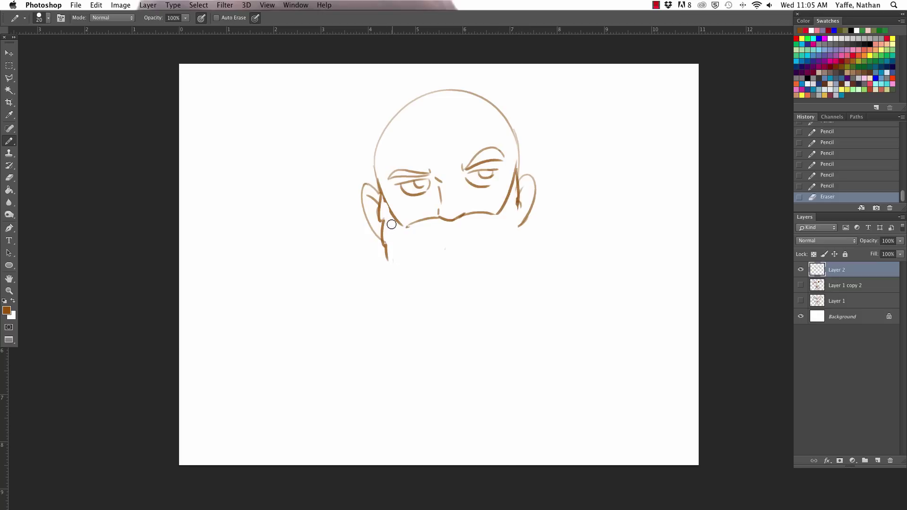
pyautogui.moveTo(381, 204); pyautogui.dragTo(386, 257)
pyautogui.moveTo(380, 200)
pyautogui.mouseDown()
pyautogui.moveTo(362, 245)
pyautogui.moveTo(377, 242)
pyautogui.moveTo(357, 262)
pyautogui.moveTo(366, 269)
pyautogui.moveTo(343, 286)
pyautogui.mouseUp()
pyautogui.hotkey('ctrl', 'z')
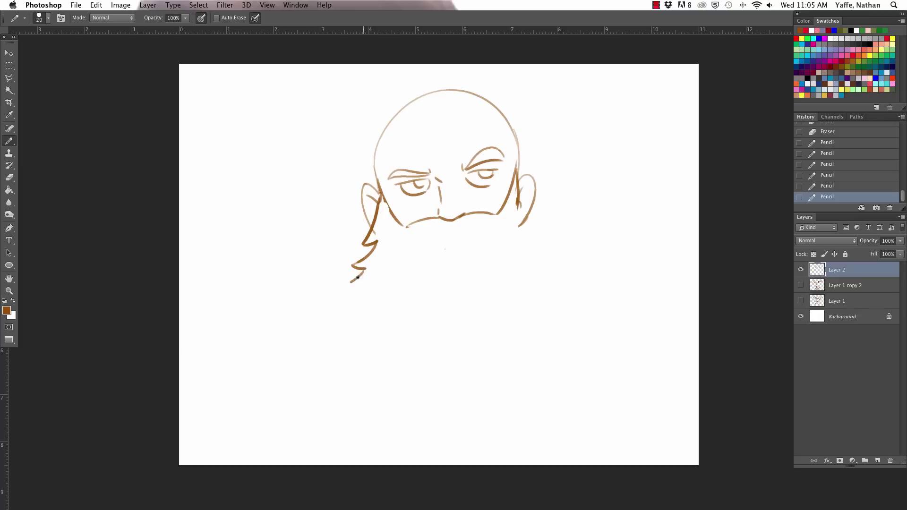
pyautogui.moveTo(518, 183)
pyautogui.mouseDown()
pyautogui.moveTo(547, 218)
pyautogui.moveTo(534, 229)
pyautogui.moveTo(564, 239)
pyautogui.mouseUp()
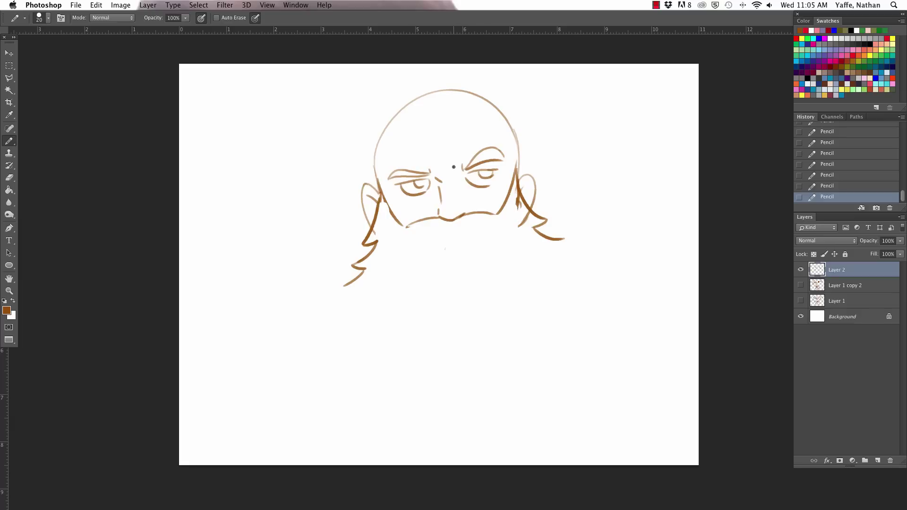
# Add a curved wrinkle above the raised brow, and define the nose's right side and nostril
pyautogui.moveTo(453, 166); pyautogui.dragTo(472, 133)
pyautogui.moveTo(457, 181)
pyautogui.mouseDown()
pyautogui.moveTo(454, 218)
pyautogui.moveTo(464, 217)
pyautogui.moveTo(439, 215)
pyautogui.moveTo(459, 222)
pyautogui.moveTo(471, 211)
pyautogui.moveTo(440, 213)
pyautogui.moveTo(463, 207)
pyautogui.mouseUp()
pyautogui.moveTo(461, 206); pyautogui.dragTo(473, 209)
# Sketch a small bird sitting in a nest on the right beard edge
pyautogui.moveTo(550, 233)
pyautogui.mouseDown()
pyautogui.moveTo(586, 235)
pyautogui.moveTo(558, 231)
pyautogui.mouseUp()
pyautogui.moveTo(552, 226)
pyautogui.mouseDown()
pyautogui.moveTo(587, 232)
pyautogui.moveTo(566, 221)
pyautogui.moveTo(574, 208)
pyautogui.moveTo(582, 214)
pyautogui.mouseUp()
pyautogui.press('super+z')
pyautogui.press('super+z')
pyautogui.press('super+z')
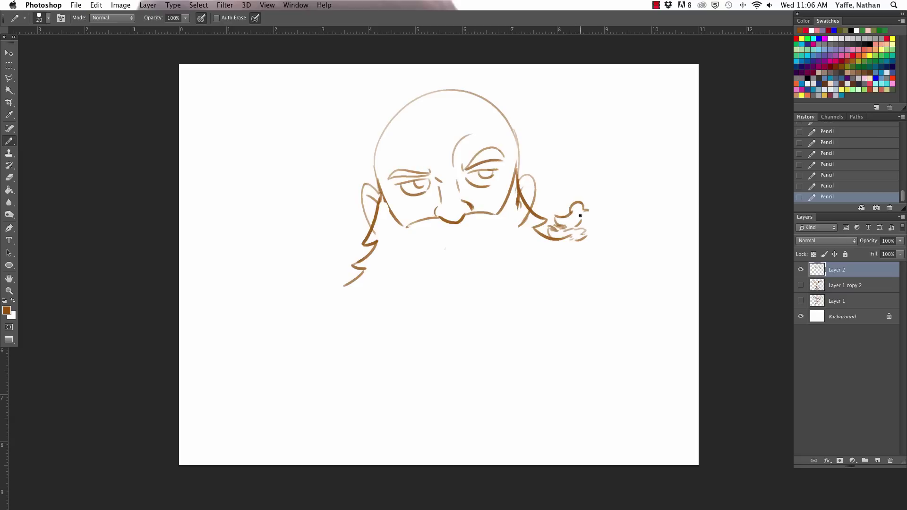
pyautogui.press('super+z')
pyautogui.moveTo(577, 209)
pyautogui.mouseDown()
pyautogui.moveTo(590, 209)
pyautogui.moveTo(578, 209)
pyautogui.moveTo(572, 226)
pyautogui.moveTo(576, 218)
pyautogui.moveTo(555, 218)
pyautogui.mouseUp()
# Erase the lines overlapping at the right ear, and draw the ragged mouth line and lower lip outline under the moustache
pyautogui.moveTo(515, 195); pyautogui.dragTo(524, 229)
pyautogui.moveTo(414, 244); pyautogui.dragTo(507, 231)
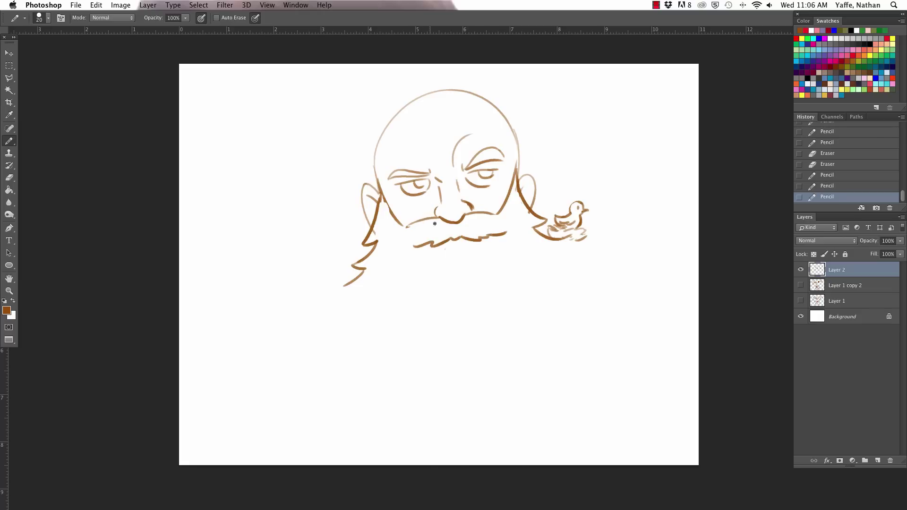
pyautogui.moveTo(438, 255); pyautogui.dragTo(475, 253)
pyautogui.moveTo(416, 248)
pyautogui.mouseDown()
pyautogui.moveTo(419, 257)
pyautogui.moveTo(489, 257)
pyautogui.moveTo(507, 235)
pyautogui.mouseUp()
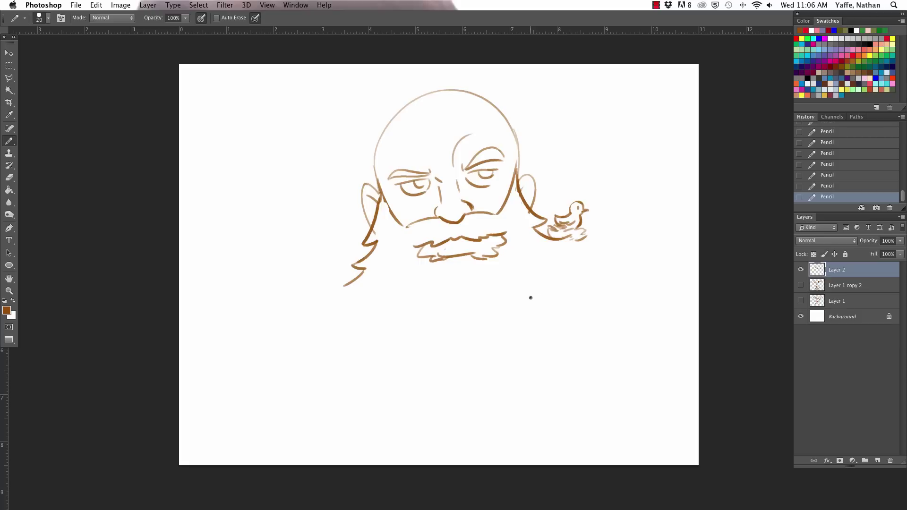
# Darken the beard edges beside both ears and add extra hair strokes along the left one
pyautogui.moveTo(365, 270); pyautogui.dragTo(334, 289)
pyautogui.moveTo(382, 212); pyautogui.dragTo(367, 264)
pyautogui.moveTo(515, 195)
pyautogui.mouseDown()
pyautogui.moveTo(536, 218)
pyautogui.moveTo(521, 183)
pyautogui.mouseUp()
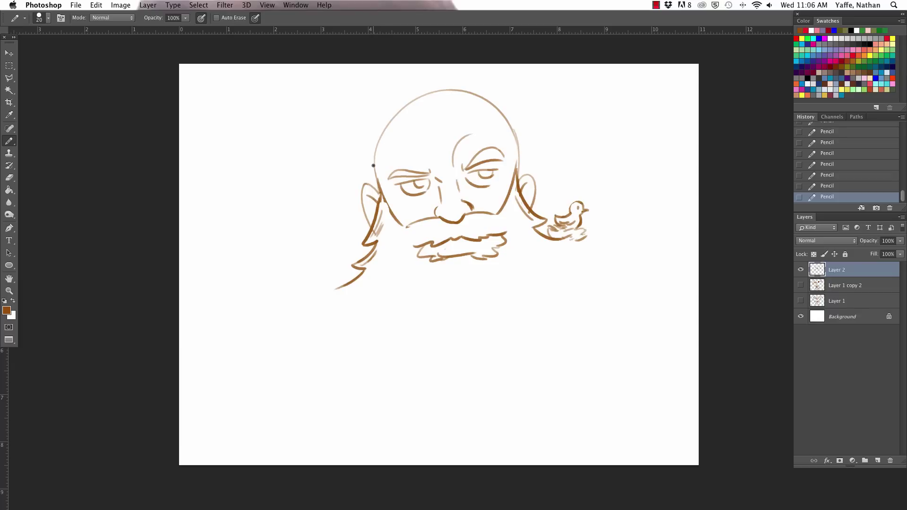
# Replace the smooth cheek lines with jagged beard edges running from both ears to the moustache
pyautogui.moveTo(373, 165); pyautogui.dragTo(406, 227)
pyautogui.press('e')
pyautogui.press('b')
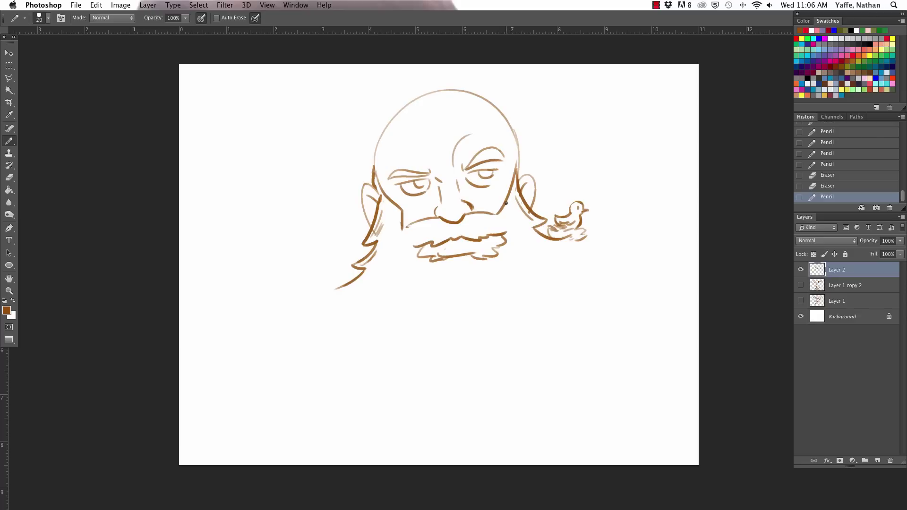
pyautogui.press('super+z')
pyautogui.moveTo(375, 170); pyautogui.dragTo(408, 226)
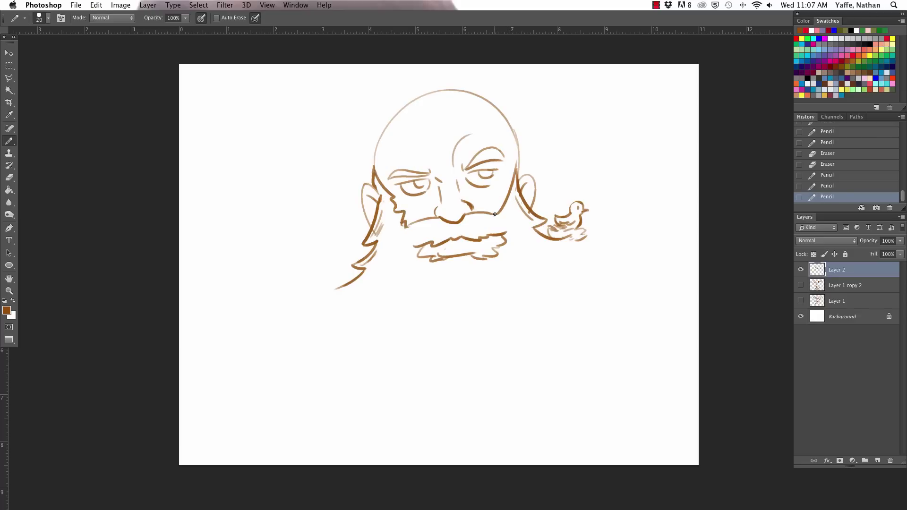
pyautogui.moveTo(494, 214); pyautogui.dragTo(515, 175)
pyautogui.moveTo(496, 214)
pyautogui.mouseDown()
pyautogui.moveTo(519, 163)
pyautogui.moveTo(521, 170)
pyautogui.mouseUp()
pyautogui.moveTo(520, 164); pyautogui.dragTo(523, 174)
# Add small sideburn tufts above both ears and strengthen the ear outlines
pyautogui.press('e')
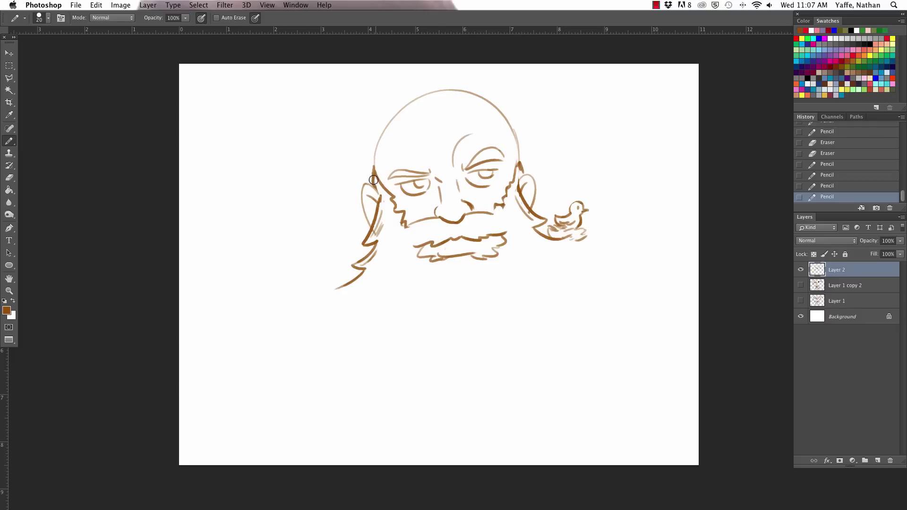
pyautogui.moveTo(373, 184)
pyautogui.mouseDown()
pyautogui.moveTo(372, 166)
pyautogui.moveTo(367, 180)
pyautogui.mouseUp()
pyautogui.moveTo(517, 168); pyautogui.dragTo(521, 161)
pyautogui.moveTo(363, 190); pyautogui.dragTo(371, 225)
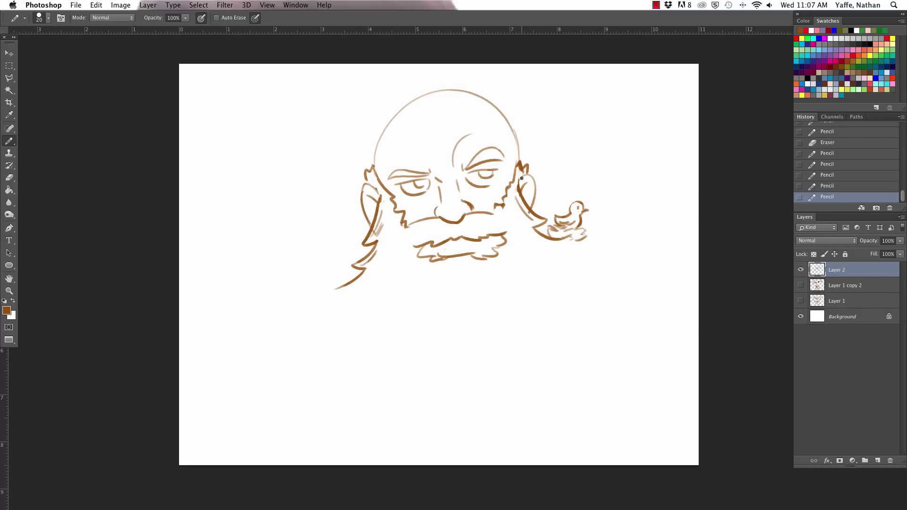
pyautogui.moveTo(522, 179); pyautogui.dragTo(535, 191)
# Extend both beard edges outward and down with zigzag hair tufts
pyautogui.moveTo(573, 243); pyautogui.dragTo(596, 258)
pyautogui.moveTo(337, 289)
pyautogui.mouseDown()
pyautogui.moveTo(333, 302)
pyautogui.moveTo(315, 302)
pyautogui.moveTo(329, 315)
pyautogui.mouseUp()
pyautogui.moveTo(594, 254); pyautogui.dragTo(618, 273)
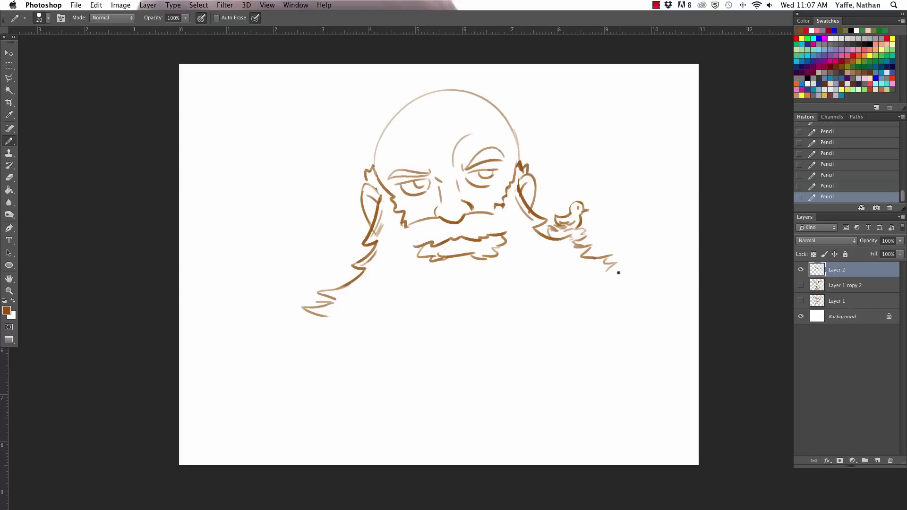
# Draw the full moustache with shaggy ends and hair strokes, and erase the stray lines under the nose
pyautogui.moveTo(435, 251)
pyautogui.mouseDown()
pyautogui.moveTo(484, 250)
pyautogui.moveTo(465, 255)
pyautogui.moveTo(476, 254)
pyautogui.moveTo(478, 243)
pyautogui.moveTo(448, 240)
pyautogui.moveTo(492, 237)
pyautogui.mouseUp()
pyautogui.moveTo(440, 211)
pyautogui.mouseDown()
pyautogui.moveTo(454, 219)
pyautogui.moveTo(494, 209)
pyautogui.moveTo(519, 220)
pyautogui.moveTo(511, 234)
pyautogui.mouseUp()
pyautogui.moveTo(391, 233)
pyautogui.mouseDown()
pyautogui.moveTo(463, 222)
pyautogui.moveTo(402, 211)
pyautogui.moveTo(392, 236)
pyautogui.moveTo(525, 210)
pyautogui.moveTo(407, 245)
pyautogui.mouseUp()
pyautogui.moveTo(401, 238); pyautogui.dragTo(421, 246)
pyautogui.moveTo(417, 239)
pyautogui.mouseDown()
pyautogui.moveTo(516, 222)
pyautogui.moveTo(448, 218)
pyautogui.mouseUp()
pyautogui.press('e')
pyautogui.moveTo(450, 212); pyautogui.dragTo(450, 212)
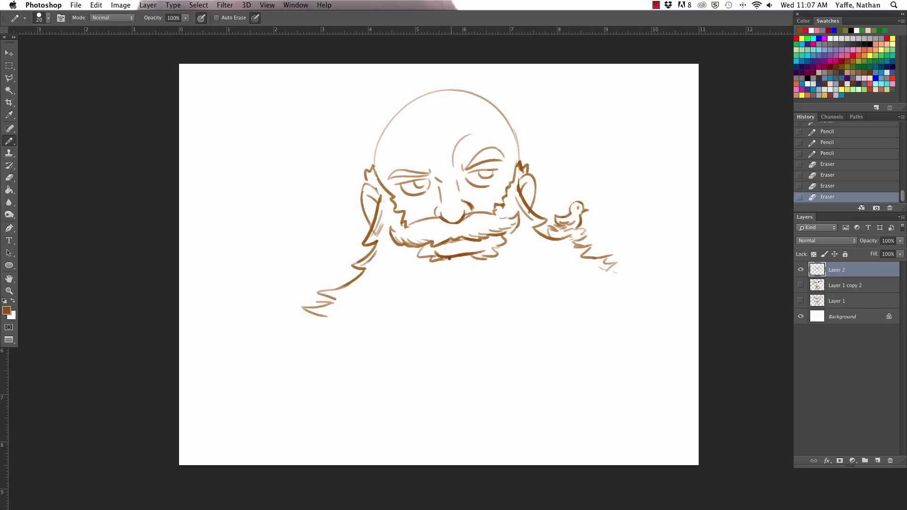
# Erase the outer lip outline and draw furry tufts on both sides below the mouth
pyautogui.moveTo(450, 258); pyautogui.dragTo(443, 262)
pyautogui.moveTo(449, 259); pyautogui.dragTo(437, 266)
pyautogui.moveTo(447, 261)
pyautogui.mouseDown()
pyautogui.moveTo(439, 265)
pyautogui.moveTo(486, 264)
pyautogui.mouseUp()
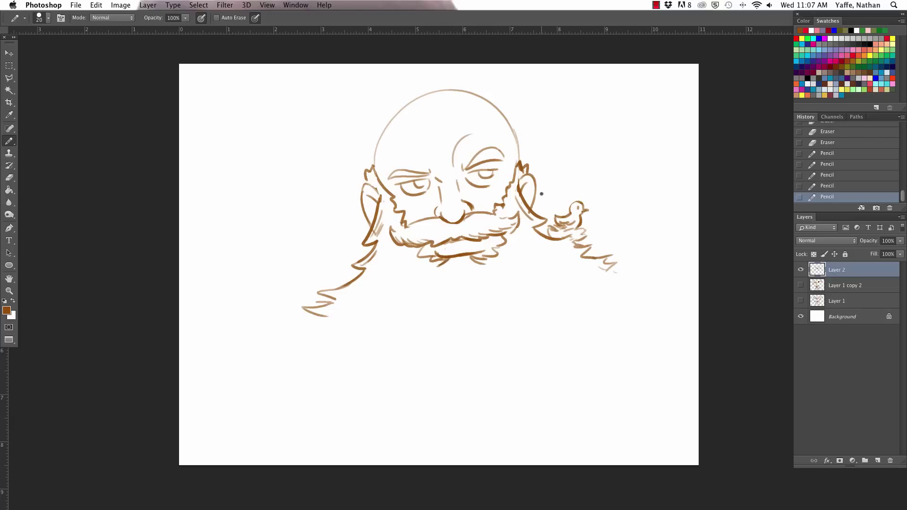
pyautogui.press('e')
pyautogui.moveTo(430, 258); pyautogui.dragTo(419, 256)
pyautogui.moveTo(490, 256); pyautogui.dragTo(517, 225)
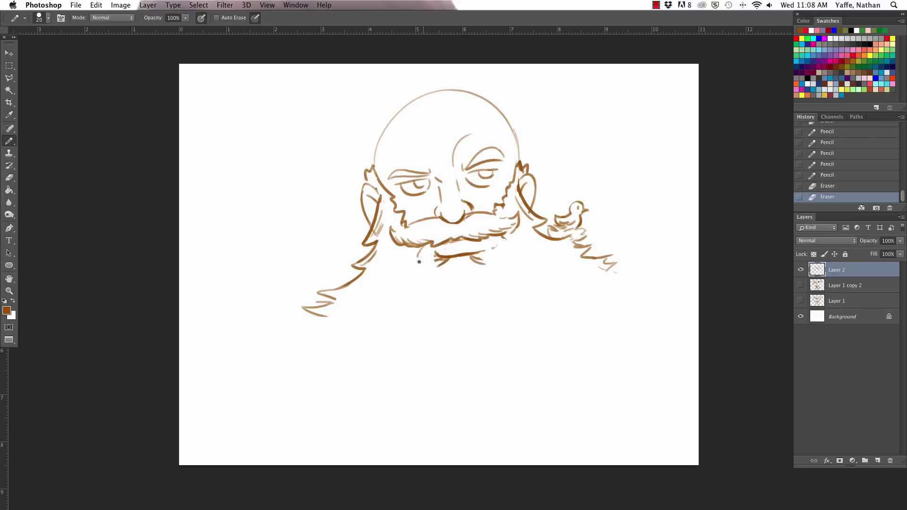
pyautogui.moveTo(423, 246); pyautogui.dragTo(419, 264)
pyautogui.moveTo(436, 261); pyautogui.dragTo(423, 268)
pyautogui.moveTo(484, 258); pyautogui.dragTo(494, 260)
pyautogui.moveTo(501, 251)
pyautogui.mouseDown()
pyautogui.moveTo(492, 258)
pyautogui.moveTo(494, 250)
pyautogui.mouseUp()
pyautogui.moveTo(501, 239); pyautogui.dragTo(495, 246)
# Fill both eyebrows with hatching, and refine the lines around the eyes and nose bridge
pyautogui.moveTo(454, 178)
pyautogui.mouseDown()
pyautogui.moveTo(465, 201)
pyautogui.moveTo(460, 171)
pyautogui.moveTo(498, 164)
pyautogui.mouseUp()
pyautogui.moveTo(395, 183)
pyautogui.mouseDown()
pyautogui.moveTo(423, 174)
pyautogui.moveTo(432, 196)
pyautogui.moveTo(419, 203)
pyautogui.mouseUp()
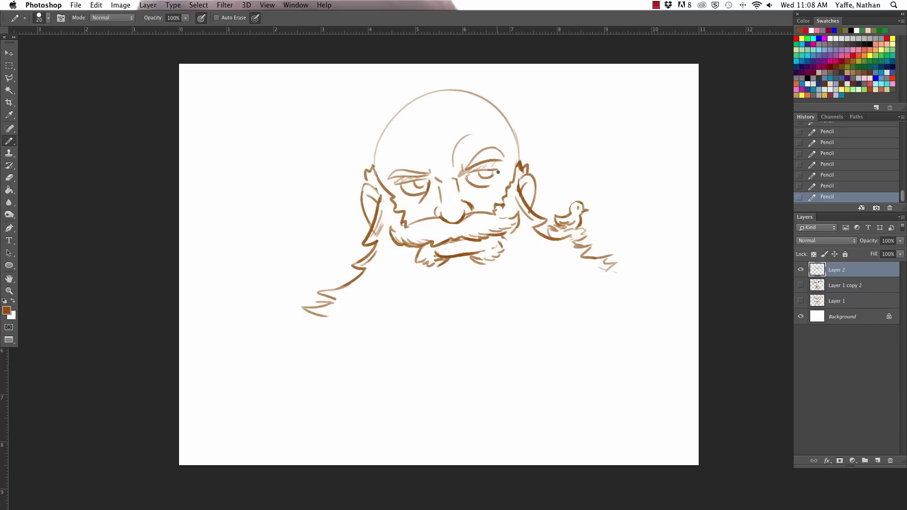
pyautogui.moveTo(467, 183); pyautogui.dragTo(477, 194)
pyautogui.press('super+z')
pyautogui.press('super+z')
pyautogui.moveTo(391, 178); pyautogui.dragTo(423, 178)
pyautogui.moveTo(474, 165)
pyautogui.mouseDown()
pyautogui.moveTo(515, 166)
pyautogui.moveTo(495, 168)
pyautogui.mouseUp()
# Erase the frayed tip of the right beard edge, redraw it as a pointed tuft, and darken both beard edges
pyautogui.scroll(-2, 522, 316)
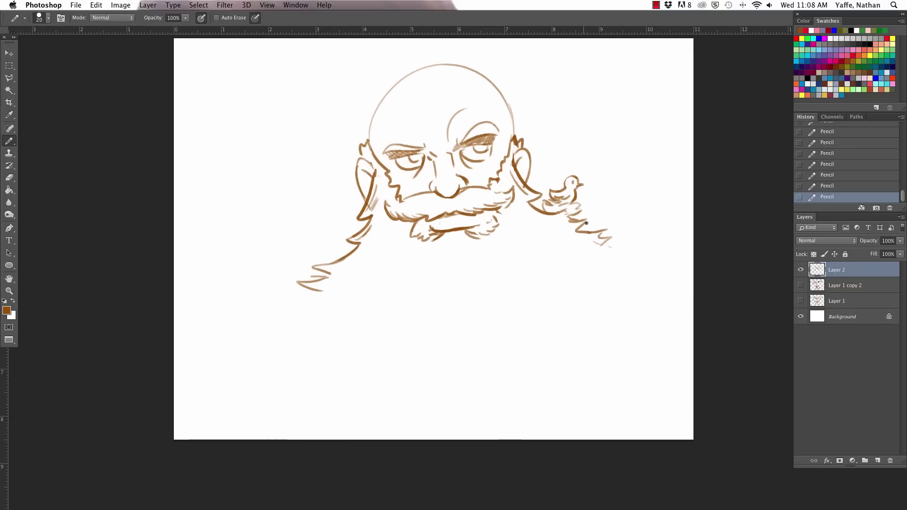
pyautogui.press('e')
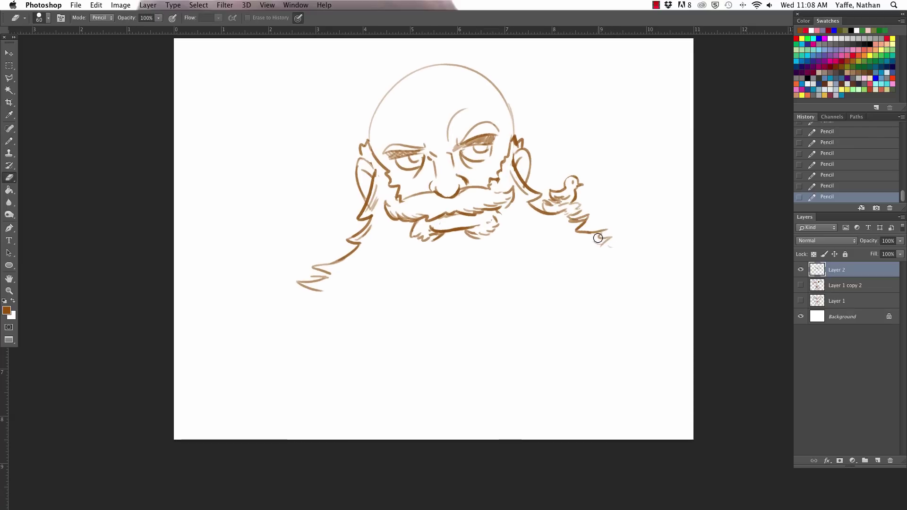
pyautogui.moveTo(597, 238); pyautogui.dragTo(616, 228)
pyautogui.press('b')
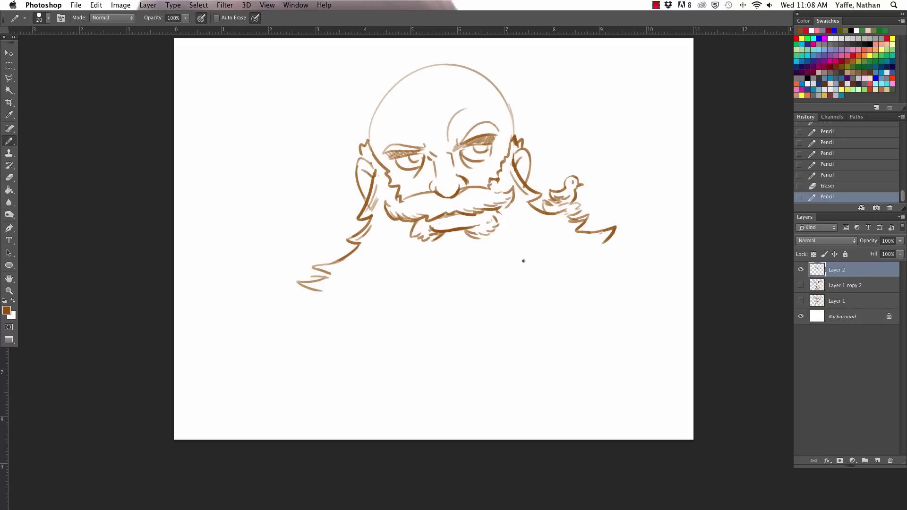
pyautogui.moveTo(301, 284)
pyautogui.mouseDown()
pyautogui.moveTo(334, 290)
pyautogui.moveTo(333, 275)
pyautogui.moveTo(320, 270)
pyautogui.moveTo(332, 274)
pyautogui.moveTo(349, 256)
pyautogui.mouseUp()
pyautogui.press('super+z')
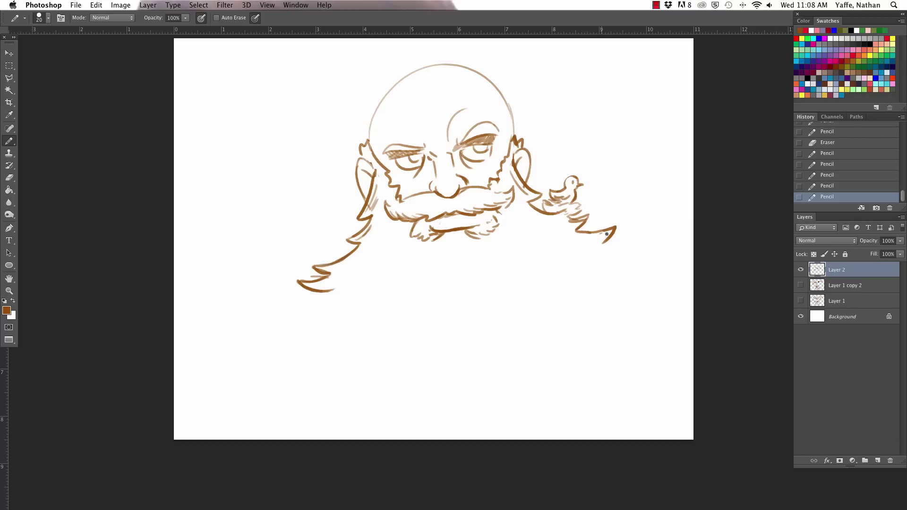
pyautogui.moveTo(572, 214)
pyautogui.mouseDown()
pyautogui.moveTo(592, 221)
pyautogui.moveTo(576, 232)
pyautogui.mouseUp()
pyautogui.moveTo(541, 204); pyautogui.dragTo(547, 215)
# Draw a large inward-curling lock with a pointed tip on each side of the lower beard
pyautogui.moveTo(559, 308); pyautogui.dragTo(540, 283)
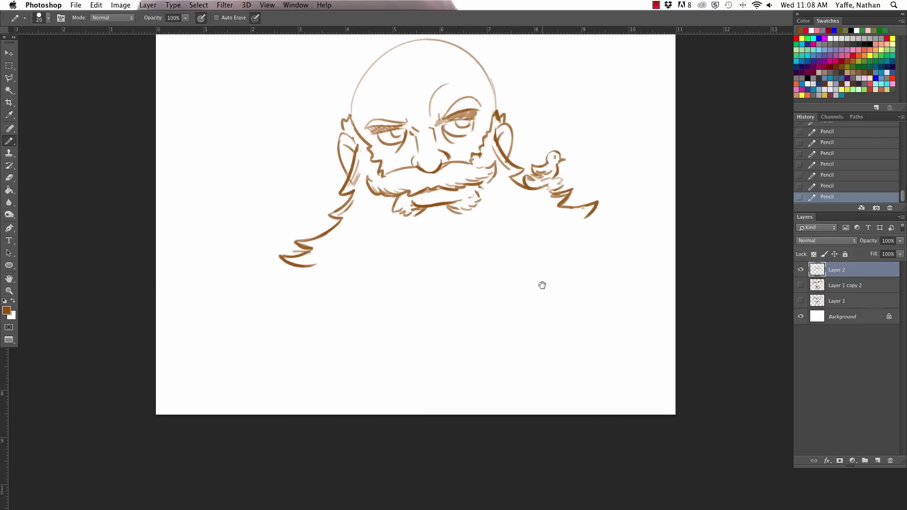
pyautogui.moveTo(313, 266)
pyautogui.mouseDown()
pyautogui.moveTo(306, 273)
pyautogui.moveTo(364, 360)
pyautogui.mouseUp()
pyautogui.moveTo(582, 216); pyautogui.dragTo(565, 333)
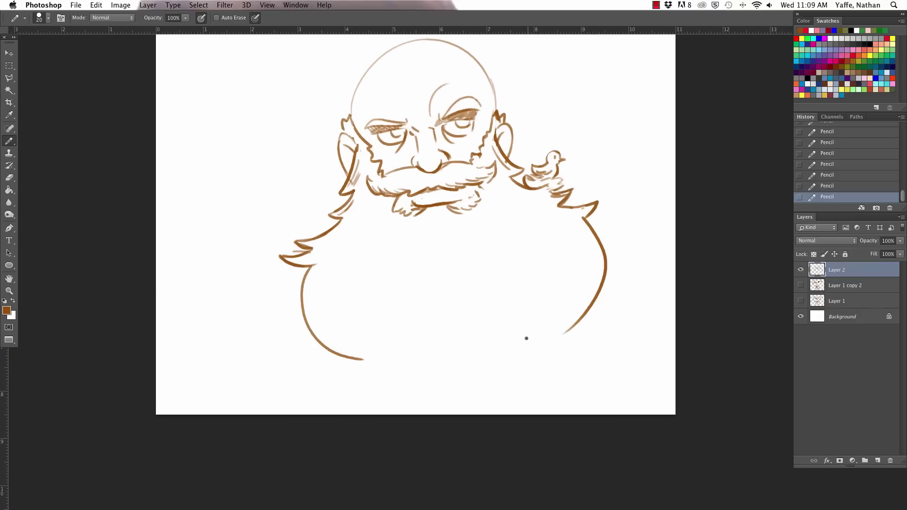
pyautogui.press('super+z')
pyautogui.moveTo(584, 220)
pyautogui.mouseDown()
pyautogui.moveTo(581, 315)
pyautogui.moveTo(571, 323)
pyautogui.mouseUp()
pyautogui.moveTo(358, 359)
pyautogui.mouseDown()
pyautogui.moveTo(399, 358)
pyautogui.moveTo(383, 349)
pyautogui.moveTo(385, 280)
pyautogui.mouseUp()
pyautogui.moveTo(578, 316)
pyautogui.mouseDown()
pyautogui.moveTo(530, 335)
pyautogui.moveTo(513, 251)
pyautogui.mouseUp()
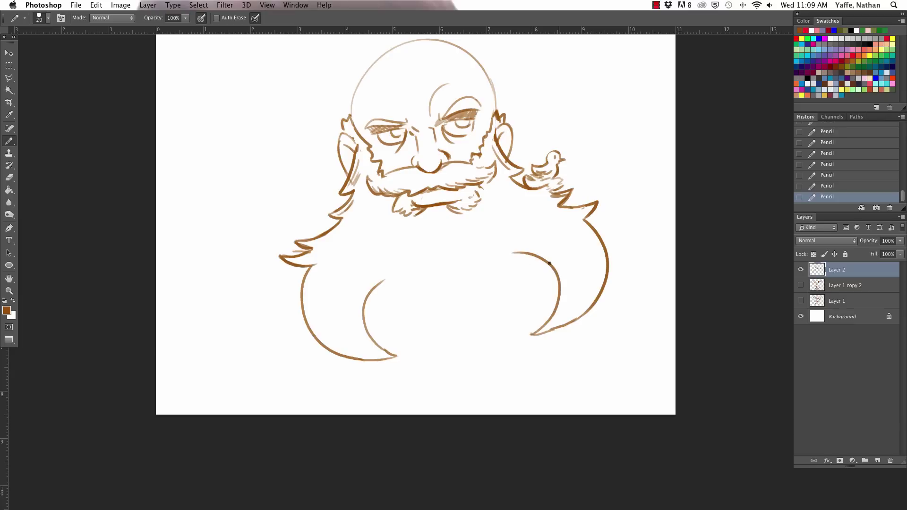
# Strengthen the outlines and pointed tips of the two large beard curls
pyautogui.moveTo(532, 335); pyautogui.dragTo(580, 315)
pyautogui.moveTo(383, 279)
pyautogui.mouseDown()
pyautogui.moveTo(365, 321)
pyautogui.moveTo(380, 348)
pyautogui.moveTo(403, 358)
pyautogui.mouseUp()
pyautogui.moveTo(548, 333); pyautogui.dragTo(531, 334)
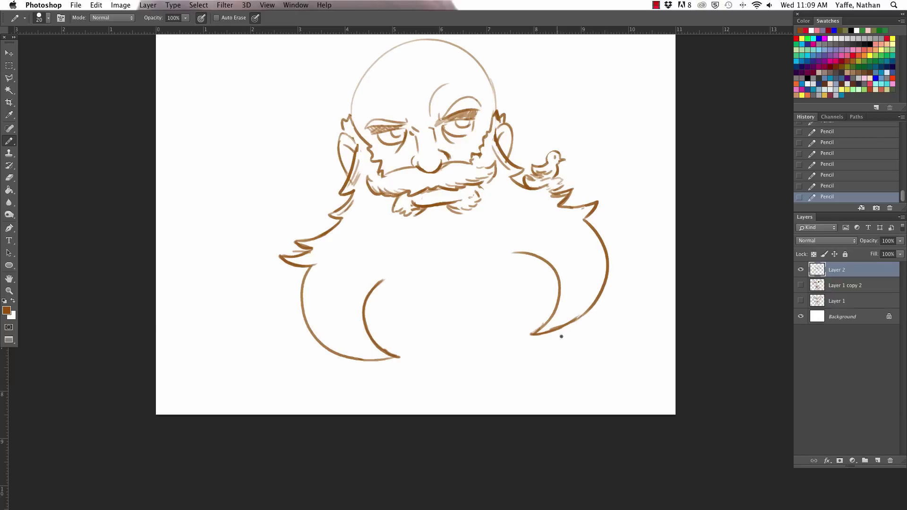
pyautogui.moveTo(555, 322); pyautogui.dragTo(551, 316)
pyautogui.moveTo(378, 273); pyautogui.dragTo(392, 270)
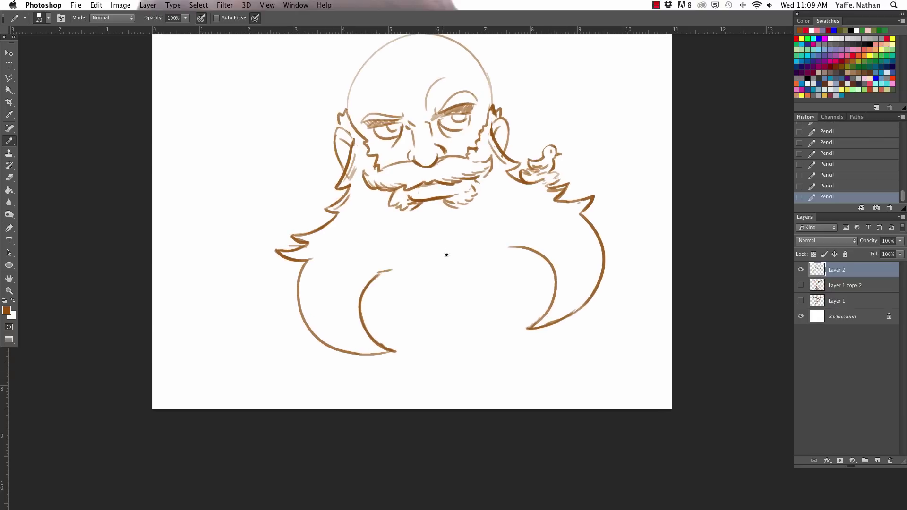
pyautogui.press('super+z')
# Draw a smaller curled lock inside each of the two large beard curls
pyautogui.moveTo(379, 261)
pyautogui.mouseDown()
pyautogui.moveTo(410, 288)
pyautogui.moveTo(391, 249)
pyautogui.mouseUp()
pyautogui.moveTo(500, 233)
pyautogui.mouseDown()
pyautogui.moveTo(509, 258)
pyautogui.moveTo(489, 278)
pyautogui.mouseUp()
pyautogui.press('super+z')
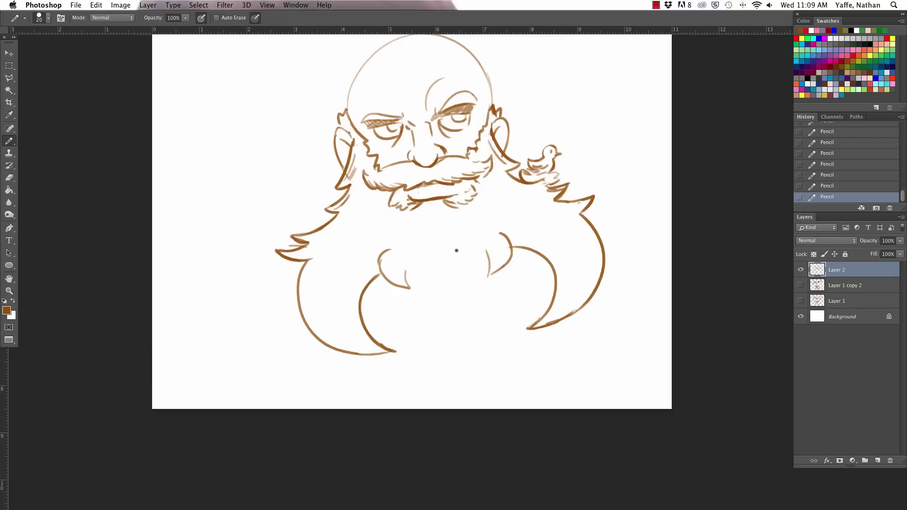
pyautogui.moveTo(378, 258)
pyautogui.mouseDown()
pyautogui.moveTo(410, 288)
pyautogui.moveTo(406, 263)
pyautogui.mouseUp()
pyautogui.moveTo(482, 246); pyautogui.dragTo(484, 278)
# Add a pair of small pointed curls between the inner locks at the beard's centre
pyautogui.moveTo(388, 248); pyautogui.dragTo(410, 256)
pyautogui.press('e')
pyautogui.moveTo(482, 243); pyautogui.dragTo(484, 231)
pyautogui.press('b')
pyautogui.moveTo(410, 247)
pyautogui.mouseDown()
pyautogui.moveTo(431, 271)
pyautogui.moveTo(429, 248)
pyautogui.moveTo(463, 255)
pyautogui.moveTo(465, 263)
pyautogui.mouseUp()
pyautogui.press('super+z')
pyautogui.moveTo(465, 263)
pyautogui.mouseDown()
pyautogui.moveTo(479, 239)
pyautogui.moveTo(463, 265)
pyautogui.mouseUp()
pyautogui.press('super+z')
pyautogui.press('alt+super+z')
pyautogui.moveTo(463, 265); pyautogui.dragTo(479, 241)
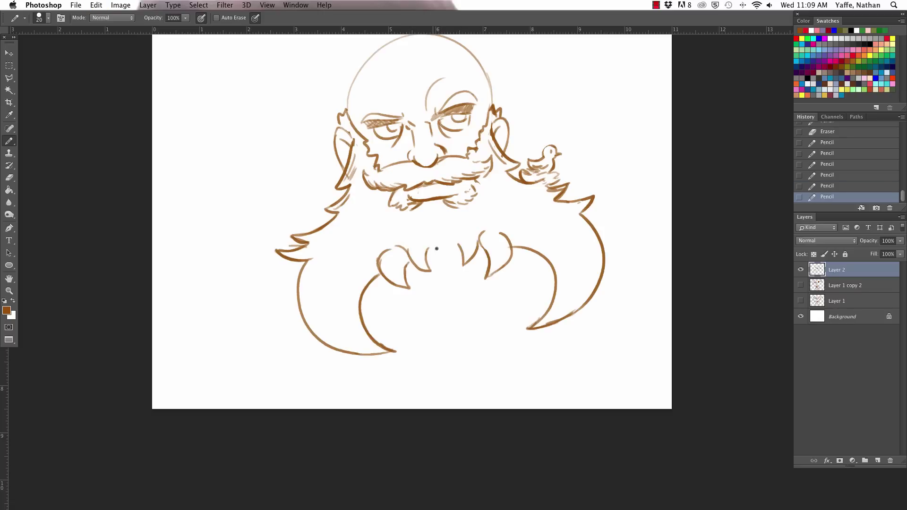
# Draw the sweeping lower curve of a rounded lock just inside the left large beard curl
pyautogui.moveTo(367, 291); pyautogui.dragTo(411, 331)
pyautogui.press('super+z')
pyautogui.moveTo(366, 284); pyautogui.dragTo(456, 344)
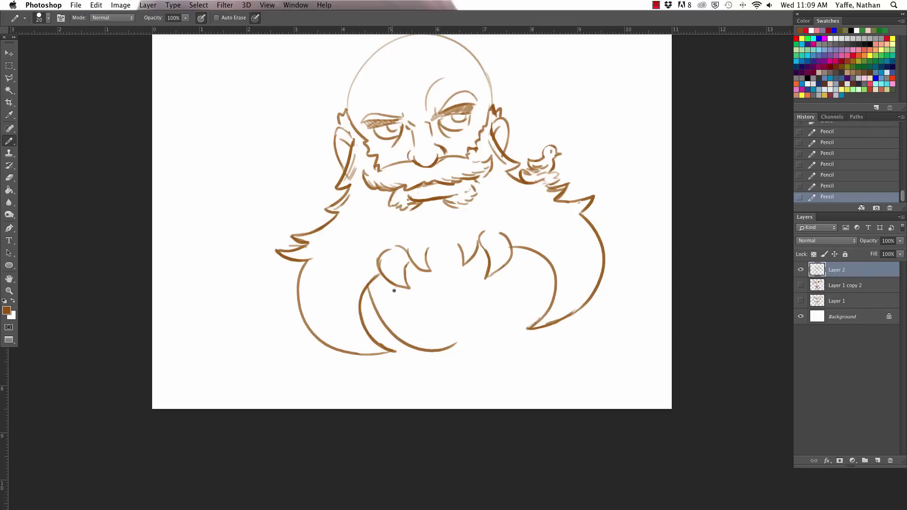
pyautogui.moveTo(386, 278)
pyautogui.mouseDown()
pyautogui.moveTo(407, 318)
pyautogui.moveTo(458, 347)
pyautogui.mouseUp()
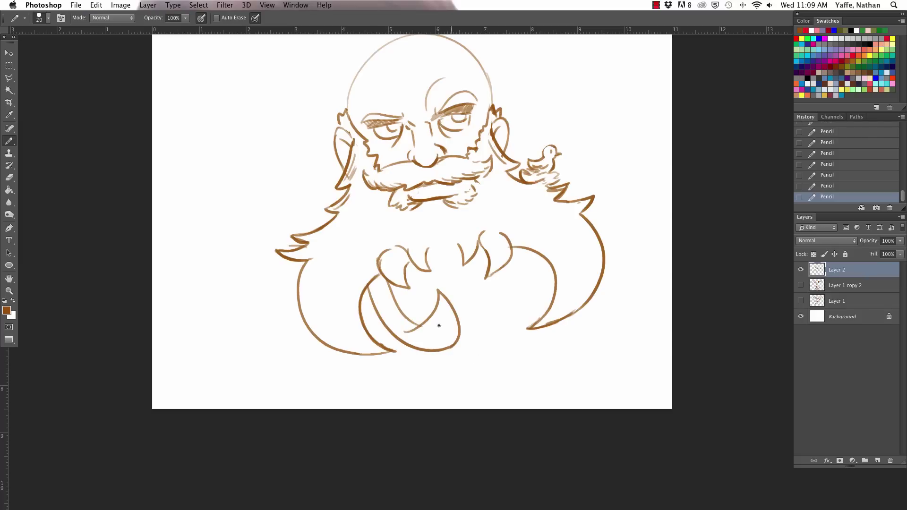
pyautogui.press('super+alt+z')
pyautogui.press('super+alt+z')
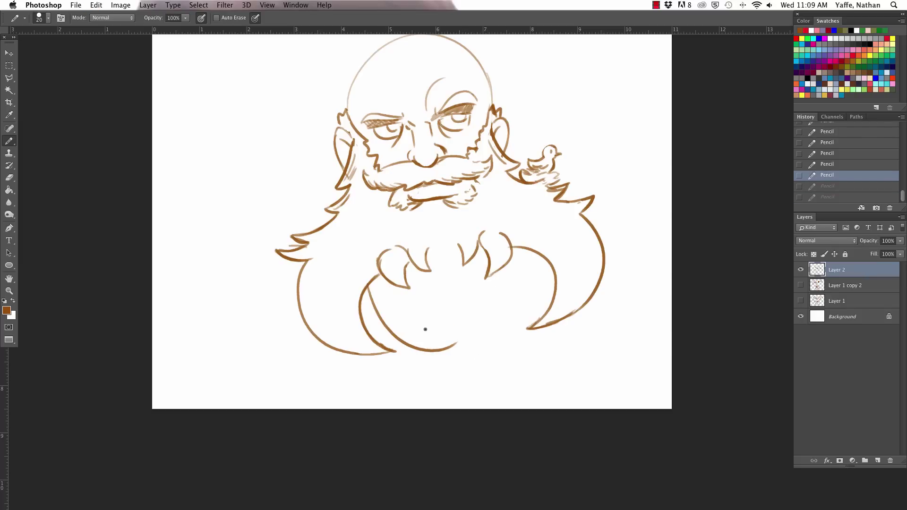
# Trim the end of the left rounded lock's curve and complete the lock with a pointed top and an inner fold line
pyautogui.press('e')
pyautogui.click(454, 342)
pyautogui.press('b')
pyautogui.moveTo(384, 279)
pyautogui.mouseDown()
pyautogui.moveTo(421, 325)
pyautogui.moveTo(444, 328)
pyautogui.moveTo(444, 350)
pyautogui.mouseUp()
# Draw a matching rounded lock with an inner fold line inside the right large curl, erasing its overshooting end
pyautogui.moveTo(452, 289); pyautogui.dragTo(483, 349)
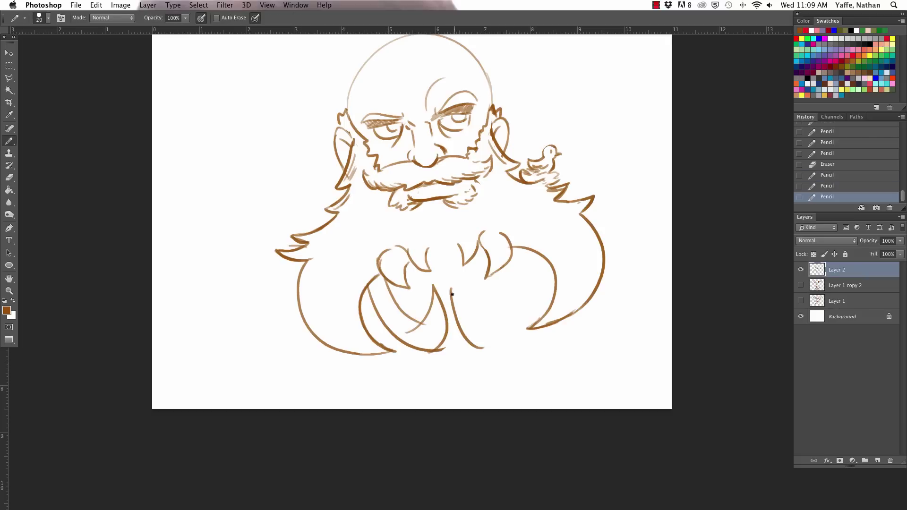
pyautogui.press('super+z')
pyautogui.moveTo(457, 284); pyautogui.dragTo(488, 343)
pyautogui.moveTo(458, 283); pyautogui.dragTo(498, 335)
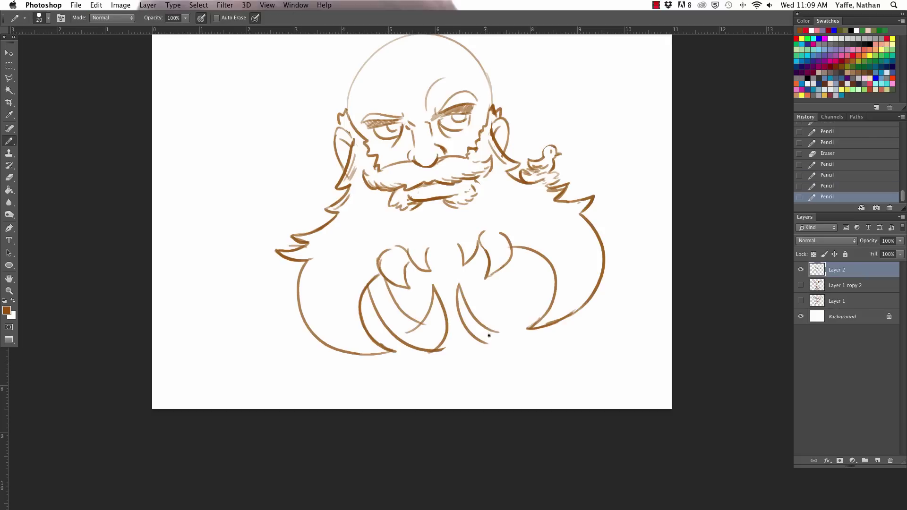
pyautogui.press('super+z')
pyautogui.moveTo(458, 287)
pyautogui.mouseDown()
pyautogui.moveTo(462, 276)
pyautogui.moveTo(502, 323)
pyautogui.moveTo(535, 252)
pyautogui.mouseUp()
pyautogui.moveTo(490, 315); pyautogui.dragTo(515, 247)
pyautogui.press('e')
pyautogui.click(534, 244)
pyautogui.press('b')
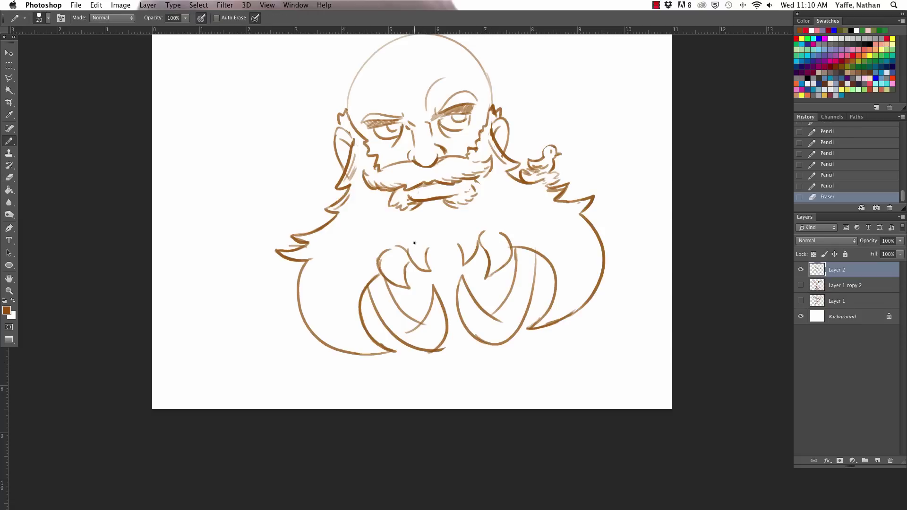
# Fill the centre of the beard between the small curls with narrow pointed tufts
pyautogui.moveTo(433, 270); pyautogui.dragTo(428, 239)
pyautogui.moveTo(444, 270); pyautogui.dragTo(434, 236)
pyautogui.moveTo(444, 268); pyautogui.dragTo(448, 233)
# Erase the stray line ends around the bottom of the left rounded lock
pyautogui.press('e')
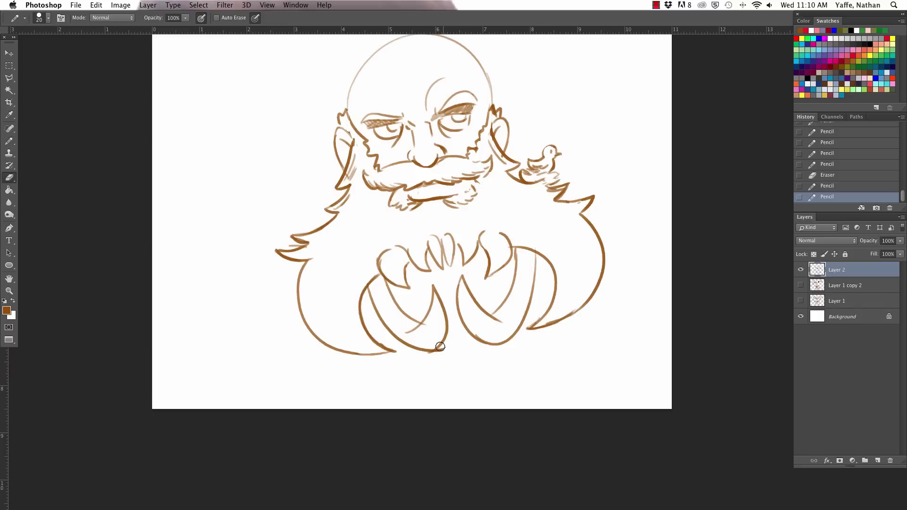
pyautogui.moveTo(444, 350)
pyautogui.mouseDown()
pyautogui.moveTo(430, 350)
pyautogui.moveTo(444, 347)
pyautogui.mouseUp()
pyautogui.click(435, 354)
pyautogui.press('b')
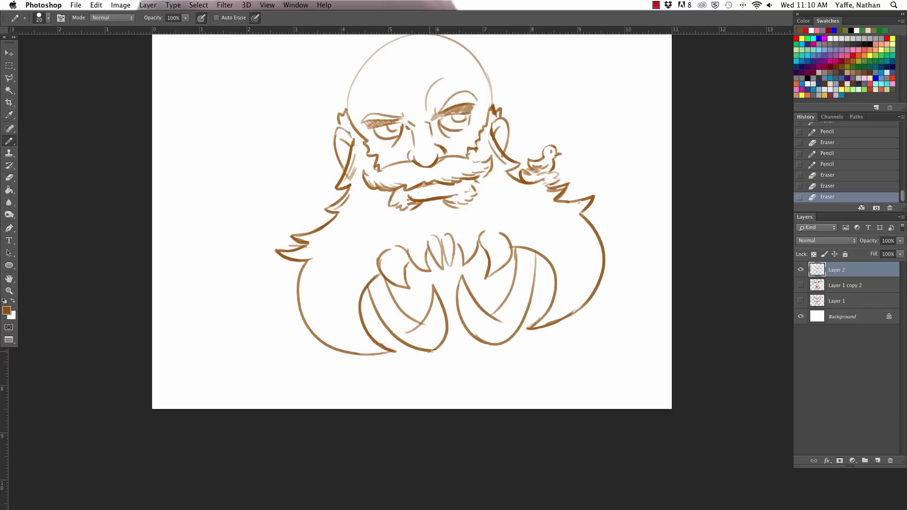
pyautogui.press('e')
pyautogui.moveTo(427, 325)
pyautogui.mouseDown()
pyautogui.moveTo(431, 317)
pyautogui.moveTo(421, 323)
pyautogui.mouseUp()
pyautogui.press('b')
# Enlarge the pencil and fill the gaps at the tops of both large beard curls with solid brown
pyautogui.press('super+z')
pyautogui.press('a')
pyautogui.press('b')
pyautogui.press(']')
pyautogui.press(']')
pyautogui.press(']')
pyautogui.press(']')
pyautogui.moveTo(371, 285); pyautogui.dragTo(383, 275)
pyautogui.moveTo(523, 251)
pyautogui.mouseDown()
pyautogui.moveTo(515, 248)
pyautogui.moveTo(535, 256)
pyautogui.moveTo(519, 257)
pyautogui.mouseUp()
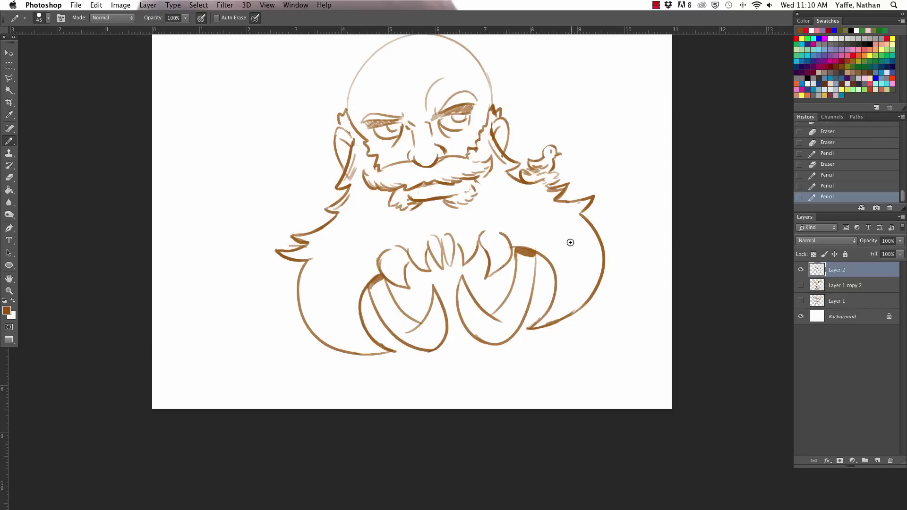
# Reduce the pencil size to 15 and draw short arcs above the central beard tufts
pyautogui.press('[')
pyautogui.press('[')
pyautogui.press('[')
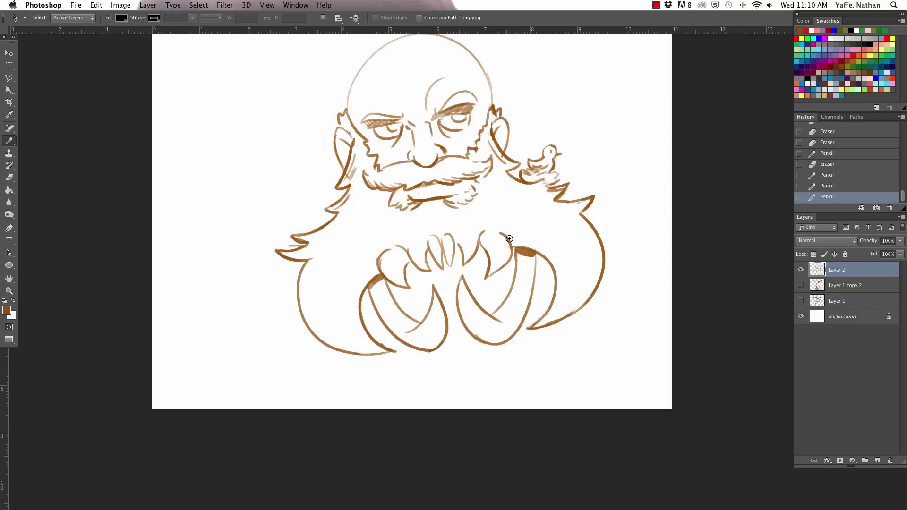
pyautogui.moveTo(457, 236)
pyautogui.mouseDown()
pyautogui.moveTo(454, 227)
pyautogui.moveTo(462, 227)
pyautogui.moveTo(408, 234)
pyautogui.mouseUp()
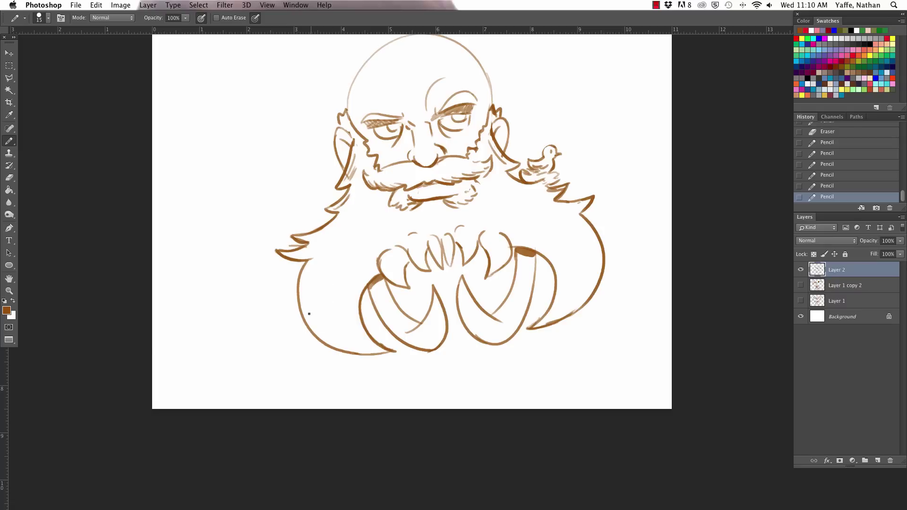
# Add curved hair lines along the outer lower edges of both large beard curls
pyautogui.moveTo(307, 307); pyautogui.dragTo(348, 351)
pyautogui.press('super+z')
pyautogui.moveTo(314, 320); pyautogui.dragTo(356, 352)
pyautogui.moveTo(325, 325); pyautogui.dragTo(384, 354)
pyautogui.moveTo(551, 322); pyautogui.dragTo(587, 267)
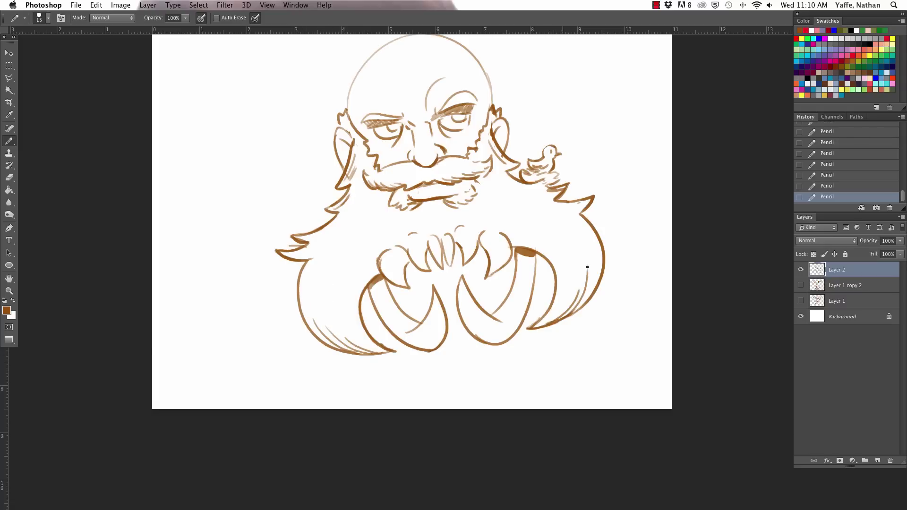
pyautogui.moveTo(579, 307); pyautogui.dragTo(594, 280)
# Hatch short shading lines below the two filled gaps and along the smaller pointed curls
pyautogui.moveTo(370, 284)
pyautogui.mouseDown()
pyautogui.moveTo(374, 303)
pyautogui.moveTo(377, 280)
pyautogui.mouseUp()
pyautogui.moveTo(522, 253)
pyautogui.mouseDown()
pyautogui.moveTo(520, 282)
pyautogui.moveTo(532, 256)
pyautogui.mouseUp()
pyautogui.moveTo(408, 246); pyautogui.dragTo(424, 272)
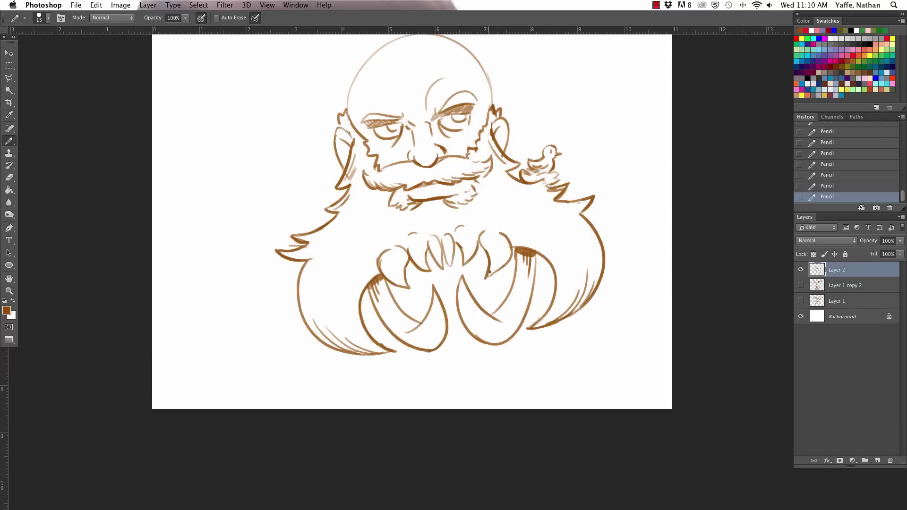
pyautogui.moveTo(487, 277); pyautogui.dragTo(508, 255)
# Sharpen the tips of the large beard curls and hatch the rounded locks and central tufts
pyautogui.moveTo(388, 353); pyautogui.dragTo(400, 354)
pyautogui.moveTo(526, 331); pyautogui.dragTo(541, 326)
pyautogui.moveTo(371, 288); pyautogui.dragTo(379, 305)
pyautogui.moveTo(432, 287); pyautogui.dragTo(440, 326)
pyautogui.moveTo(458, 280)
pyautogui.mouseDown()
pyautogui.moveTo(468, 310)
pyautogui.moveTo(489, 321)
pyautogui.mouseUp()
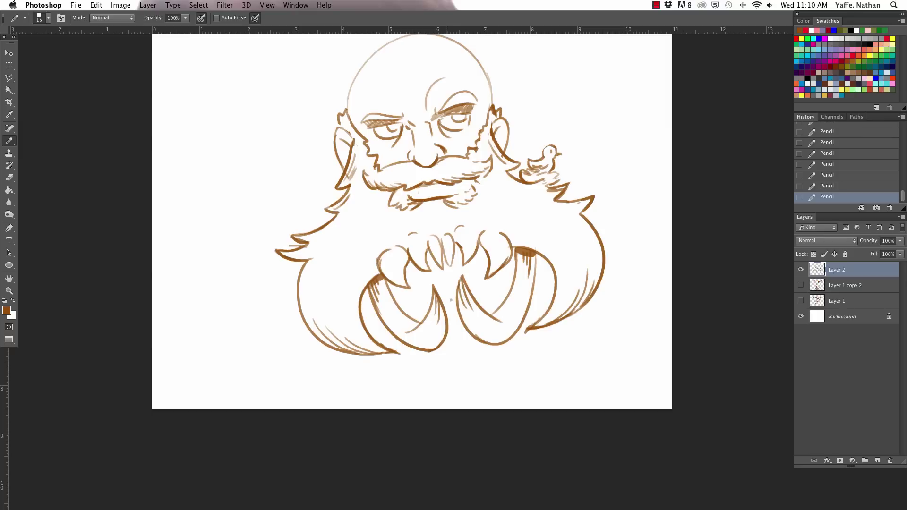
pyautogui.moveTo(422, 350); pyautogui.dragTo(440, 343)
pyautogui.moveTo(409, 287)
pyautogui.mouseDown()
pyautogui.moveTo(413, 255)
pyautogui.moveTo(427, 267)
pyautogui.moveTo(436, 248)
pyautogui.moveTo(443, 267)
pyautogui.moveTo(442, 240)
pyautogui.moveTo(449, 268)
pyautogui.moveTo(463, 240)
pyautogui.mouseUp()
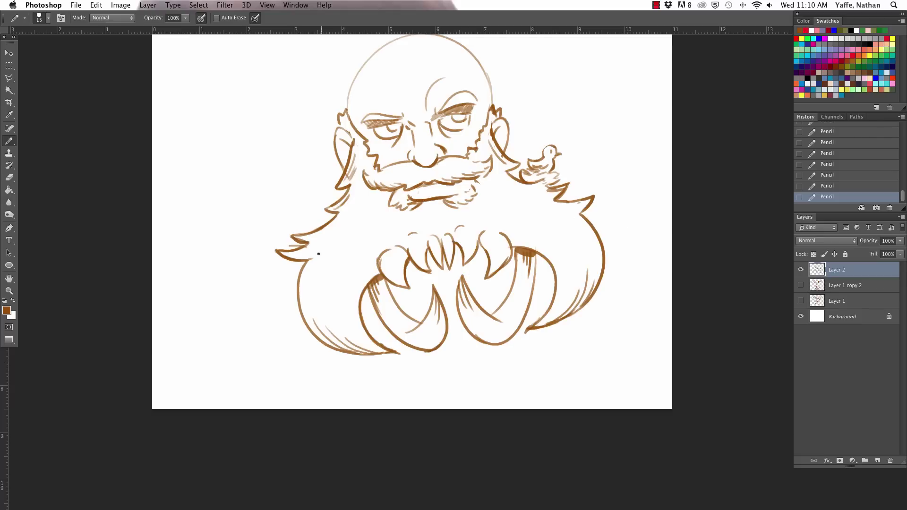
# Add loose hair strokes inside the beard's upper side edges and shade the two smaller pointed curls
pyautogui.moveTo(314, 261); pyautogui.dragTo(338, 240)
pyautogui.moveTo(556, 213)
pyautogui.mouseDown()
pyautogui.moveTo(575, 216)
pyautogui.moveTo(563, 218)
pyautogui.mouseUp()
pyautogui.moveTo(392, 273); pyautogui.dragTo(406, 284)
pyautogui.moveTo(487, 277); pyautogui.dragTo(512, 236)
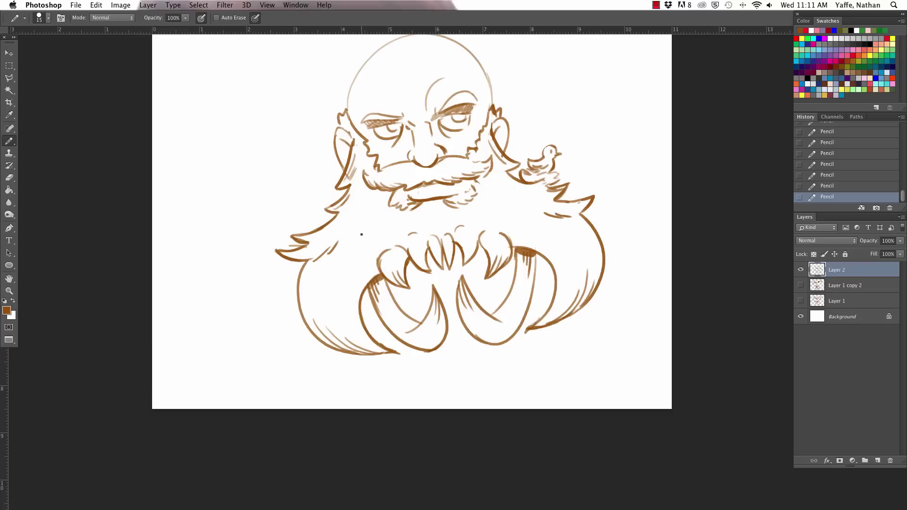
# Draw a round eye outline with spiky lashes on each side of the upper beard
pyautogui.moveTo(364, 236)
pyautogui.mouseDown()
pyautogui.moveTo(373, 217)
pyautogui.moveTo(381, 220)
pyautogui.moveTo(364, 237)
pyautogui.moveTo(387, 237)
pyautogui.mouseUp()
pyautogui.press('alt+super+z')
pyautogui.press('alt+super+z')
pyautogui.moveTo(487, 199)
pyautogui.mouseDown()
pyautogui.moveTo(495, 220)
pyautogui.moveTo(486, 197)
pyautogui.moveTo(503, 211)
pyautogui.moveTo(505, 202)
pyautogui.mouseUp()
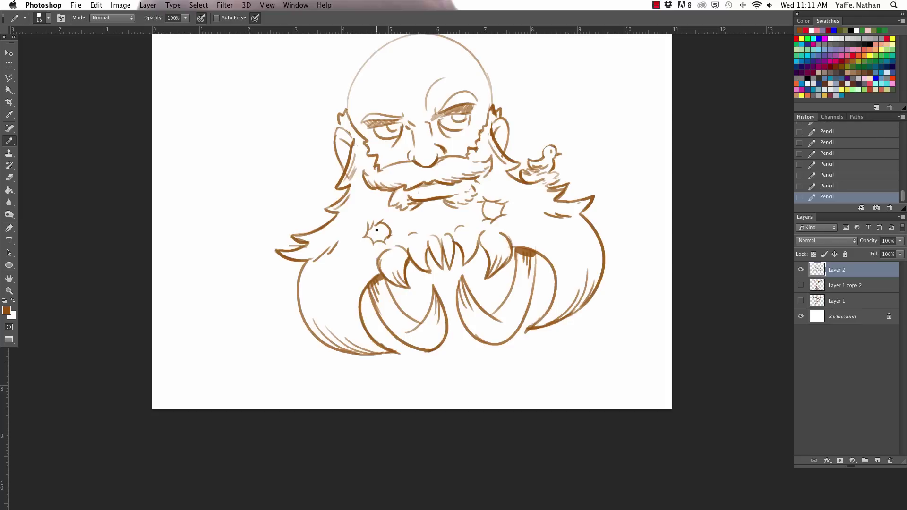
# Draw dark pupils in the two beard eyes
pyautogui.moveTo(376, 228); pyautogui.dragTo(381, 231)
pyautogui.press('e')
pyautogui.press('b')
pyautogui.moveTo(494, 214); pyautogui.dragTo(490, 209)
pyautogui.press('super+z')
pyautogui.click(490, 210)
pyautogui.click(492, 211)
pyautogui.click(492, 209)
pyautogui.click(378, 231)
pyautogui.click(492, 209)
pyautogui.click(473, 235)
# Draw a smaller third eye in the beard below the mouth, between the other two eyes
pyautogui.moveTo(427, 212); pyautogui.dragTo(435, 227)
pyautogui.press('super+z')
pyautogui.moveTo(430, 212)
pyautogui.mouseDown()
pyautogui.moveTo(434, 227)
pyautogui.moveTo(435, 218)
pyautogui.mouseUp()
pyautogui.press('e')
pyautogui.press('b')
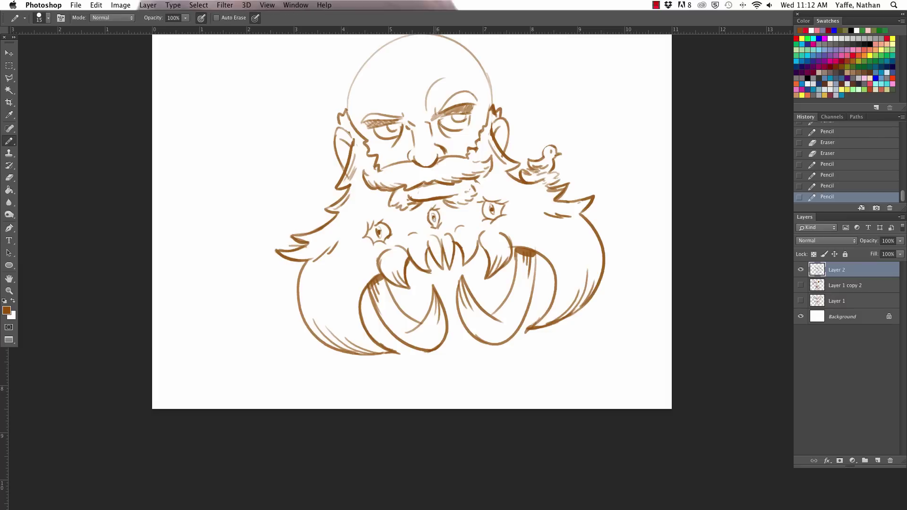
# Redraw the middle beard eye's pupil and surround the eye with short lashes
pyautogui.moveTo(463, 191); pyautogui.dragTo(465, 194)
pyautogui.press('e')
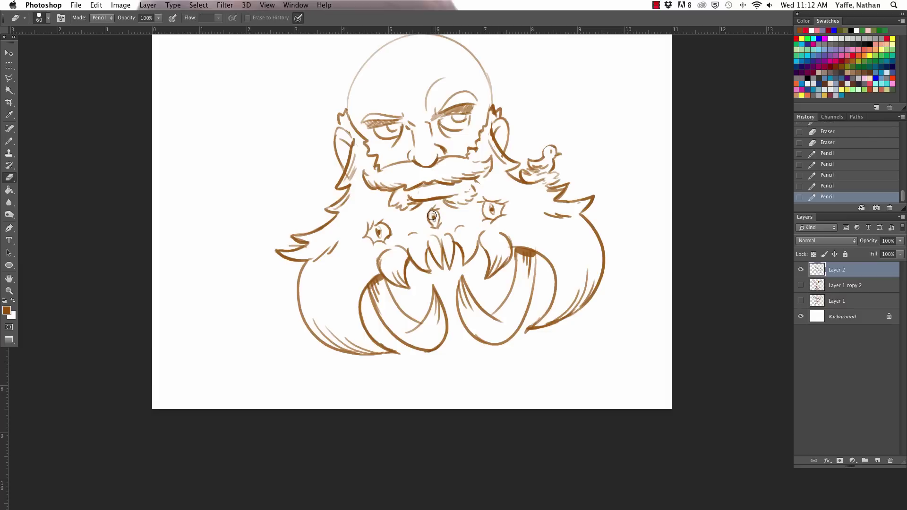
pyautogui.moveTo(433, 216); pyautogui.dragTo(428, 222)
pyautogui.press('b')
pyautogui.moveTo(431, 215); pyautogui.dragTo(443, 213)
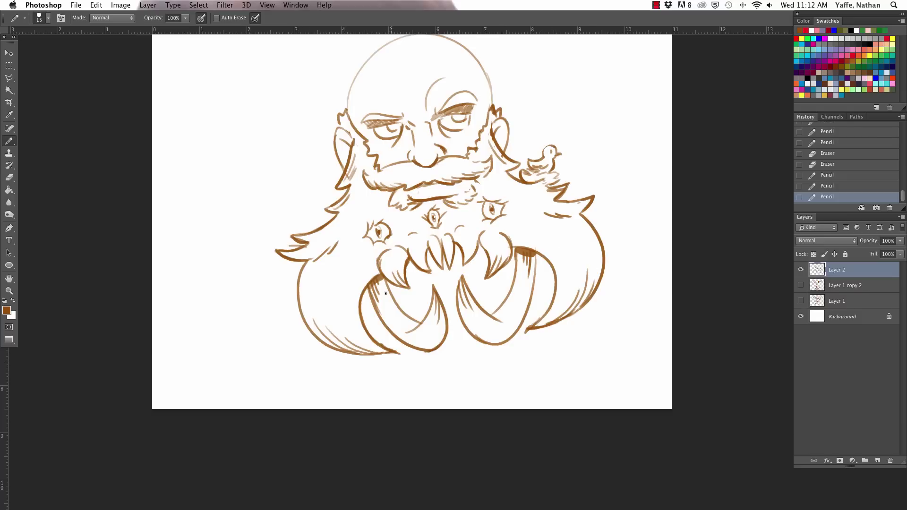
pyautogui.moveTo(595, 257); pyautogui.dragTo(594, 245)
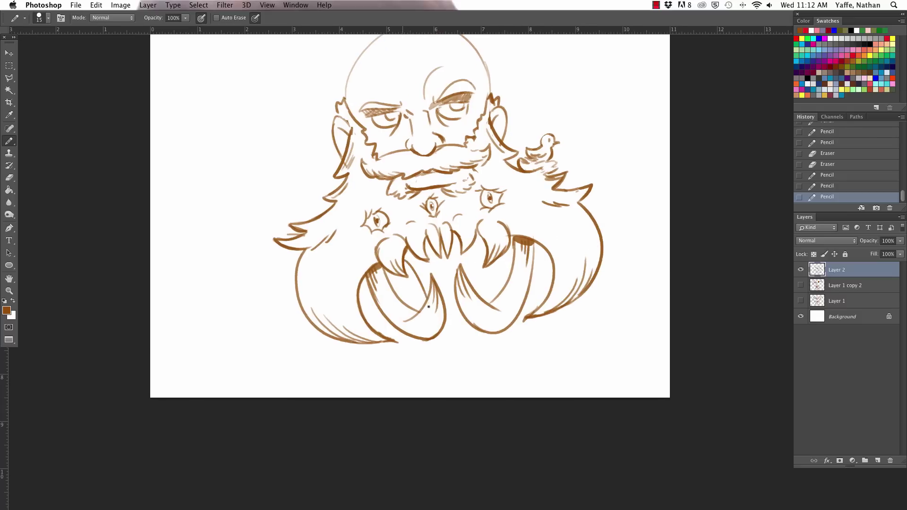
pyautogui.moveTo(403, 261); pyautogui.dragTo(425, 301)
pyautogui.moveTo(496, 256); pyautogui.dragTo(489, 305)
pyautogui.moveTo(433, 339); pyautogui.dragTo(436, 378)
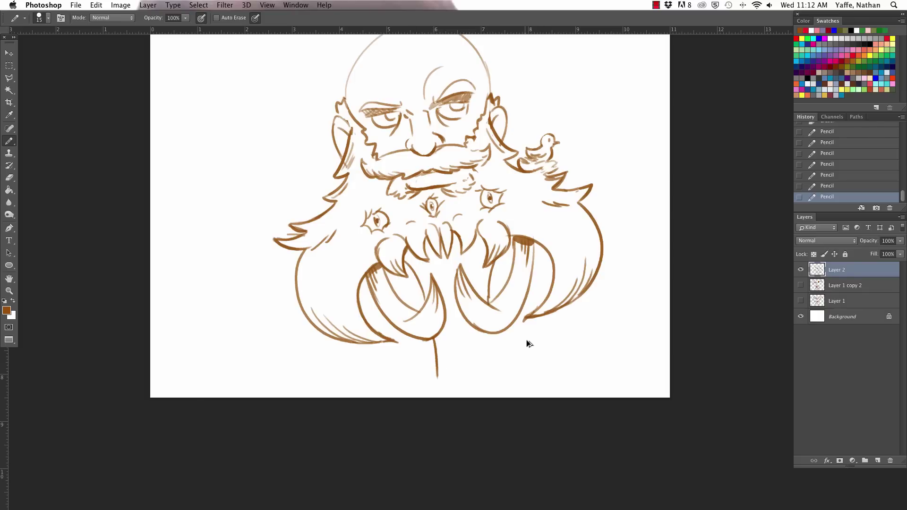
pyautogui.press('super+alt+z')
pyautogui.press('super+alt+z')
pyautogui.press('super+alt+z')
pyautogui.press('super+alt+z')
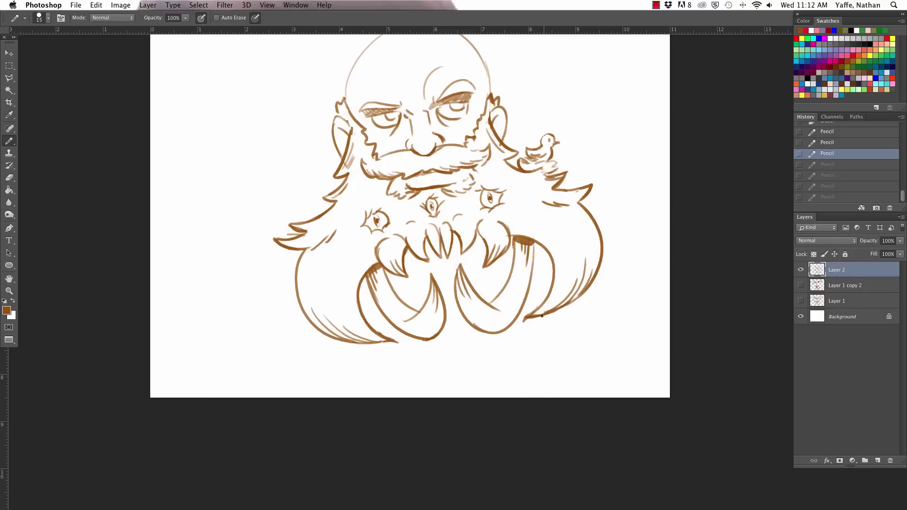
# Draw dark pupils in the man's own eyes and strengthen the outline of his bald head
pyautogui.scroll(3, 542, 316)
pyautogui.press('v')
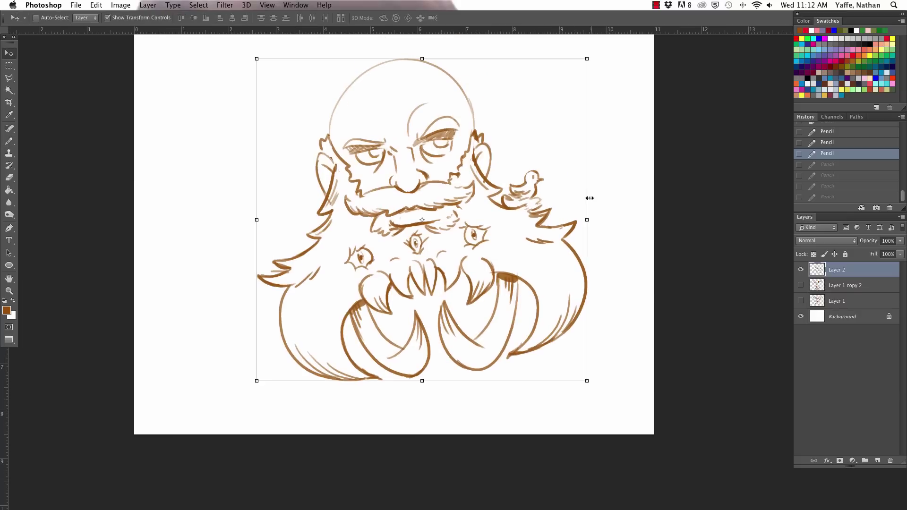
pyautogui.press('a')
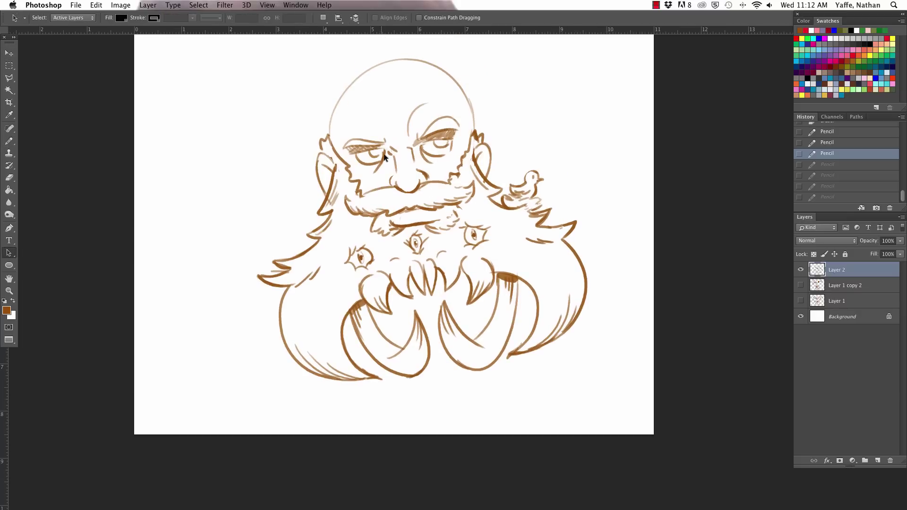
pyautogui.press('b')
pyautogui.moveTo(441, 139); pyautogui.dragTo(375, 153)
pyautogui.moveTo(439, 142); pyautogui.dragTo(439, 143)
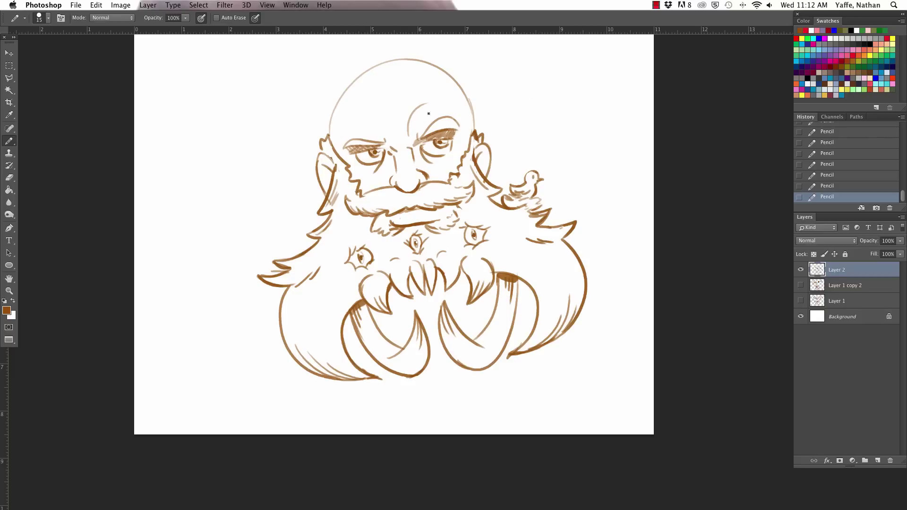
pyautogui.moveTo(327, 137)
pyautogui.mouseDown()
pyautogui.moveTo(428, 63)
pyautogui.moveTo(467, 98)
pyautogui.moveTo(473, 129)
pyautogui.mouseUp()
pyautogui.moveTo(341, 108); pyautogui.dragTo(344, 129)
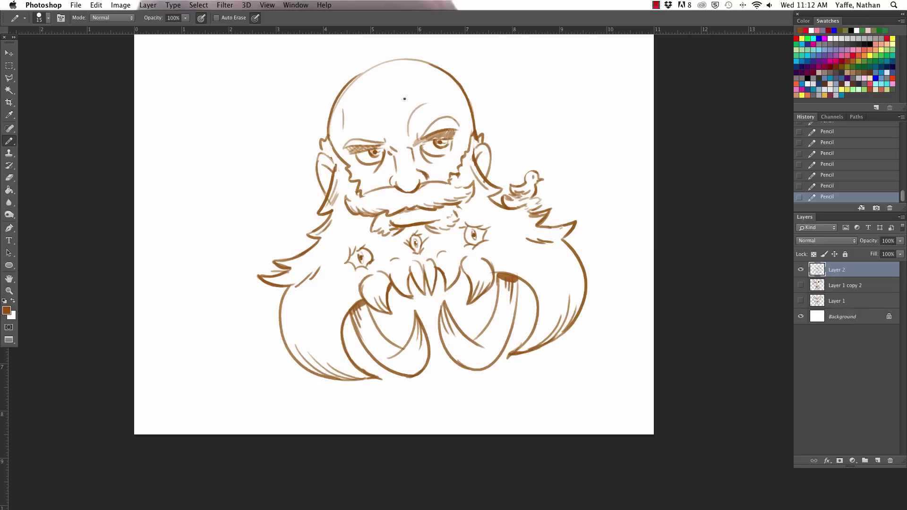
# Scale the whole drawing down slightly and position it centrally in the upper part of the canvas
pyautogui.press('v')
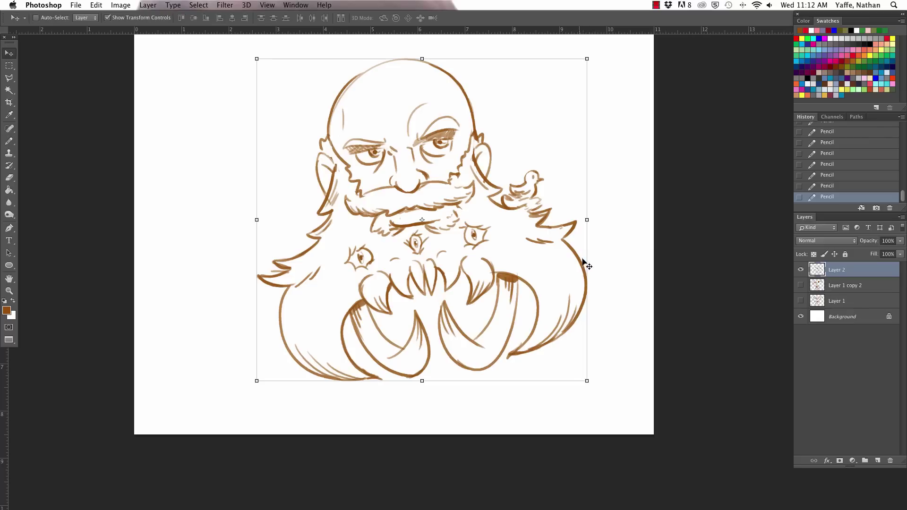
pyautogui.moveTo(561, 284); pyautogui.dragTo(496, 273)
pyautogui.press('a')
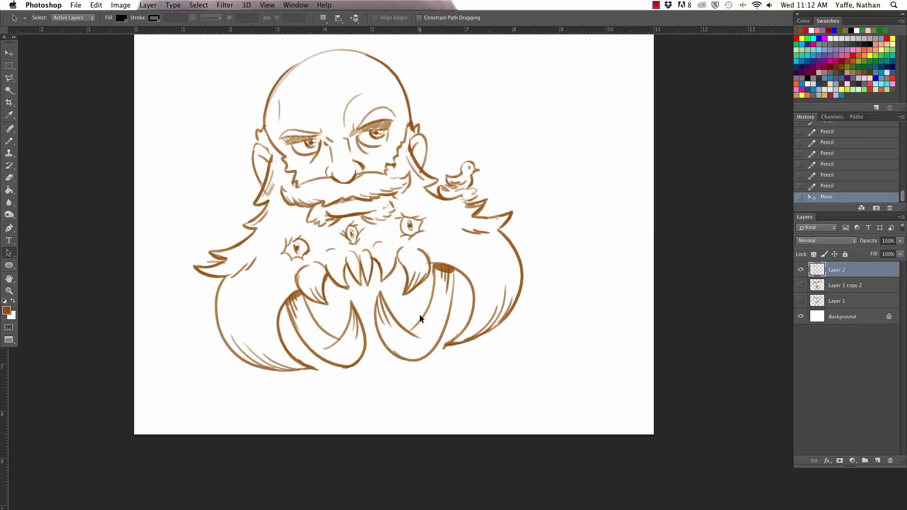
pyautogui.press('v')
pyautogui.moveTo(523, 371); pyautogui.dragTo(503, 349)
pyautogui.moveTo(486, 246); pyautogui.dragTo(545, 243)
pyautogui.press('Return')
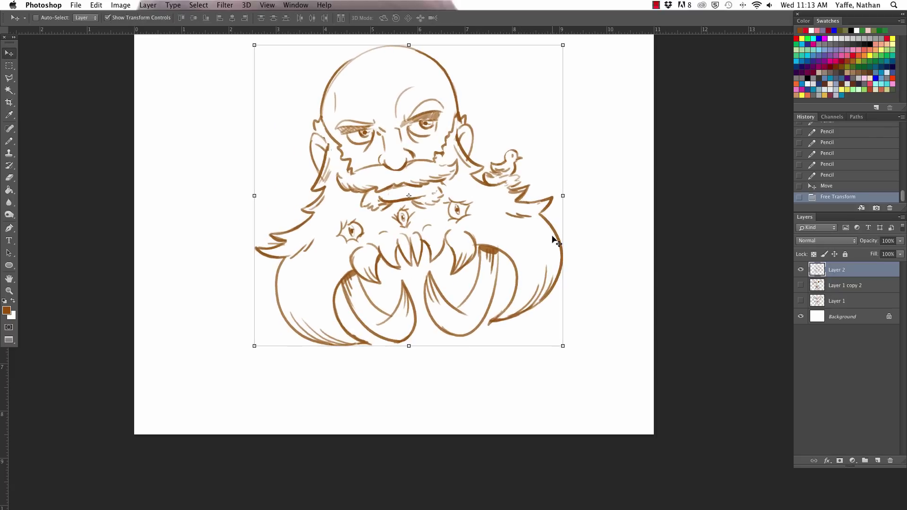
# Draw a curved arm line running down from the outer edge of the left large beard curl
pyautogui.click(9, 141)
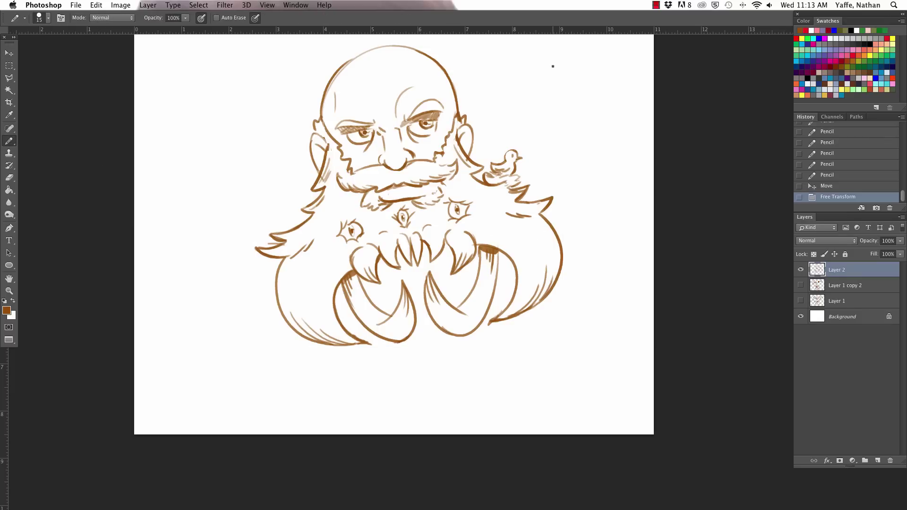
pyautogui.click(281, 315)
pyautogui.moveTo(278, 307); pyautogui.dragTo(260, 375)
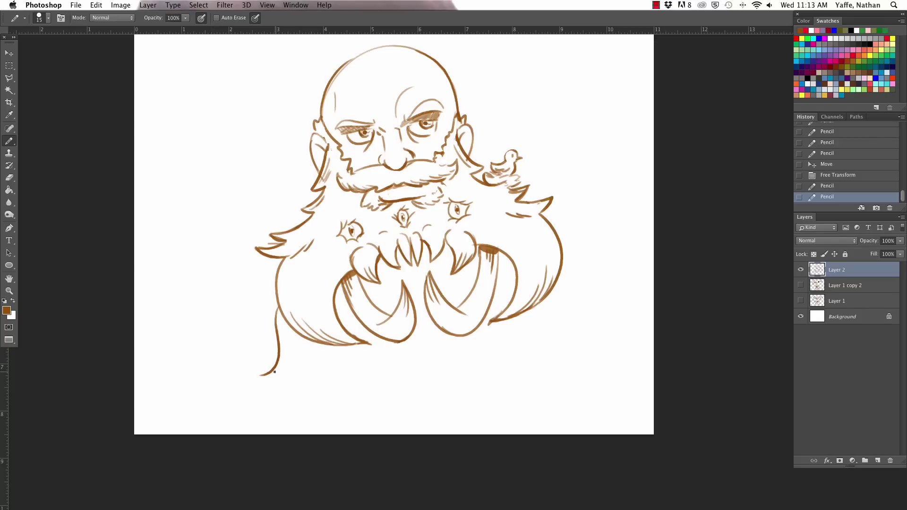
# Draw the left hand at the end of the left arm, with a thumb, curled fingers and rounded back
pyautogui.moveTo(213, 345); pyautogui.dragTo(240, 348)
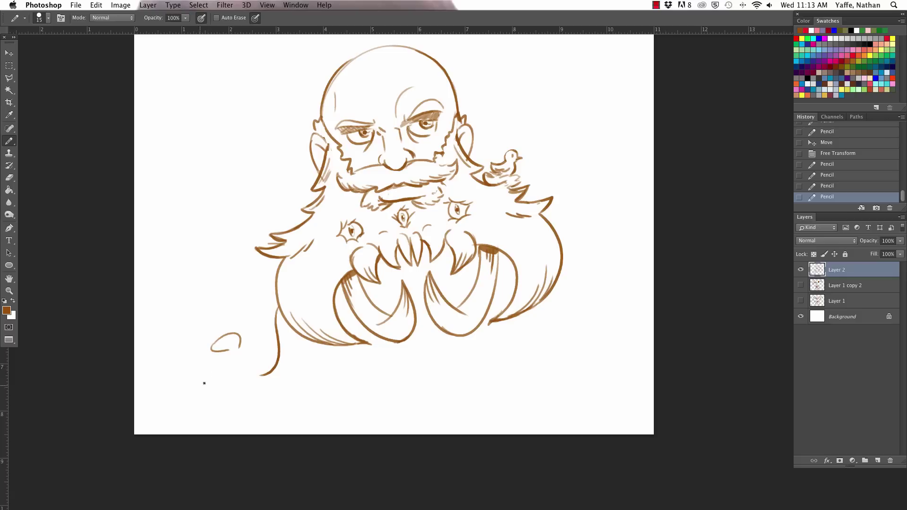
pyautogui.moveTo(191, 387)
pyautogui.mouseDown()
pyautogui.moveTo(208, 369)
pyautogui.moveTo(239, 382)
pyautogui.mouseUp()
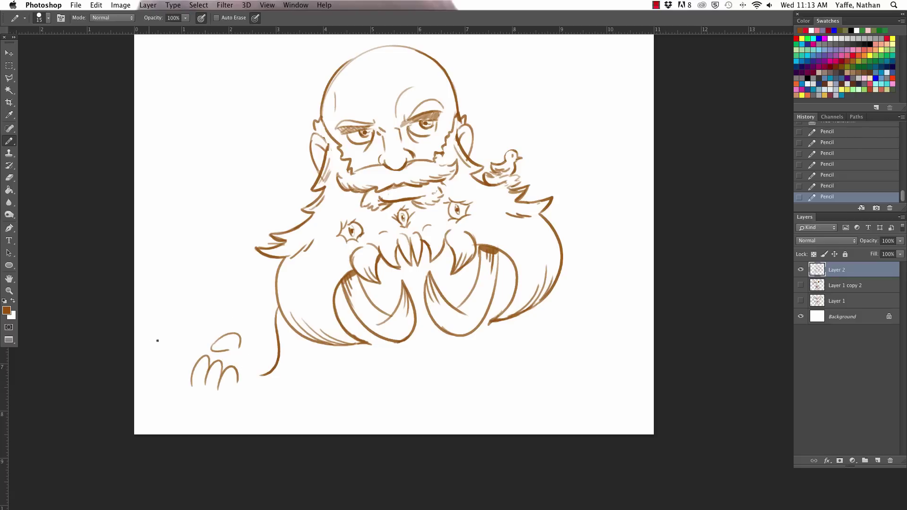
pyautogui.moveTo(189, 348)
pyautogui.mouseDown()
pyautogui.moveTo(142, 323)
pyautogui.moveTo(210, 329)
pyautogui.moveTo(184, 298)
pyautogui.moveTo(161, 298)
pyautogui.moveTo(171, 289)
pyautogui.moveTo(161, 292)
pyautogui.moveTo(145, 332)
pyautogui.moveTo(154, 345)
pyautogui.moveTo(184, 348)
pyautogui.mouseUp()
pyautogui.moveTo(192, 372)
pyautogui.mouseDown()
pyautogui.moveTo(182, 338)
pyautogui.moveTo(178, 350)
pyautogui.moveTo(206, 331)
pyautogui.mouseUp()
pyautogui.moveTo(202, 328)
pyautogui.mouseDown()
pyautogui.moveTo(257, 357)
pyautogui.moveTo(268, 371)
pyautogui.moveTo(258, 384)
pyautogui.moveTo(257, 361)
pyautogui.mouseUp()
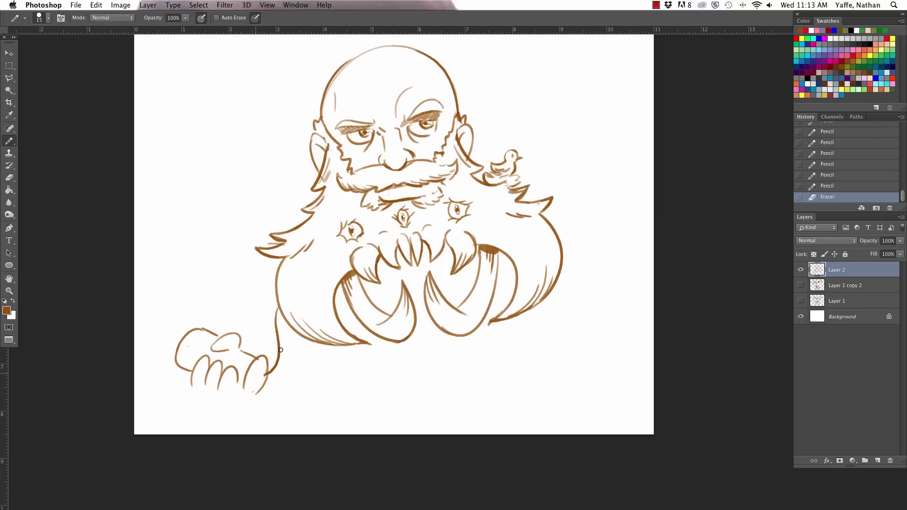
# Draw a bent right arm emerging from the beard's right curl, ending in a hand gripping a roughly outlined frying pan
pyautogui.moveTo(555, 287); pyautogui.dragTo(570, 371)
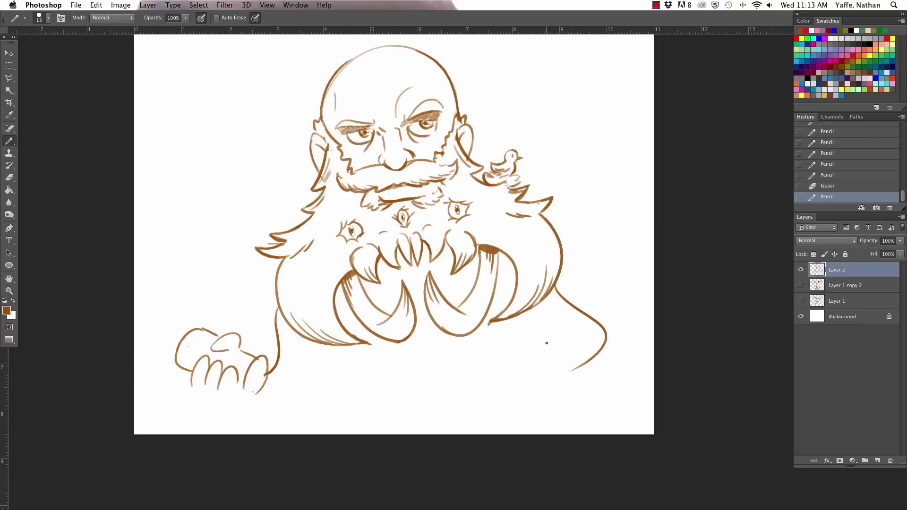
pyautogui.moveTo(532, 313)
pyautogui.mouseDown()
pyautogui.moveTo(546, 350)
pyautogui.moveTo(505, 373)
pyautogui.mouseUp()
pyautogui.moveTo(583, 365); pyautogui.dragTo(538, 401)
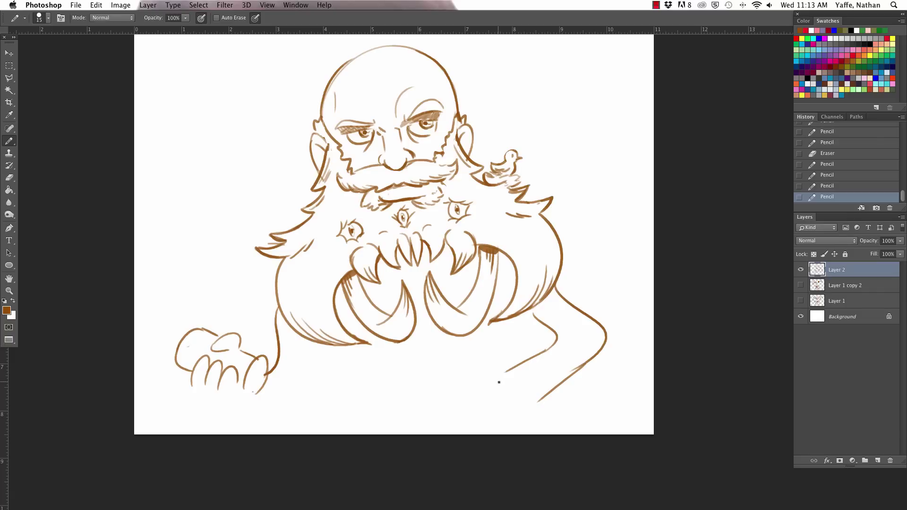
pyautogui.moveTo(506, 372)
pyautogui.mouseDown()
pyautogui.moveTo(480, 395)
pyautogui.moveTo(488, 420)
pyautogui.moveTo(475, 398)
pyautogui.moveTo(446, 419)
pyautogui.moveTo(324, 424)
pyautogui.moveTo(446, 410)
pyautogui.mouseUp()
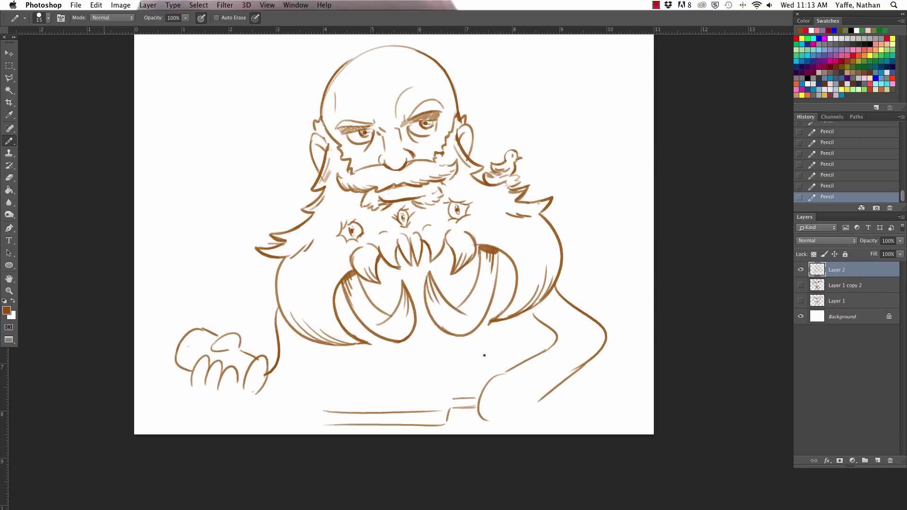
# Scale the whole drawing down to about 90% and reposition it in the upper middle of the canvas
pyautogui.press('v')
pyautogui.hotkey('ctrl', 't')
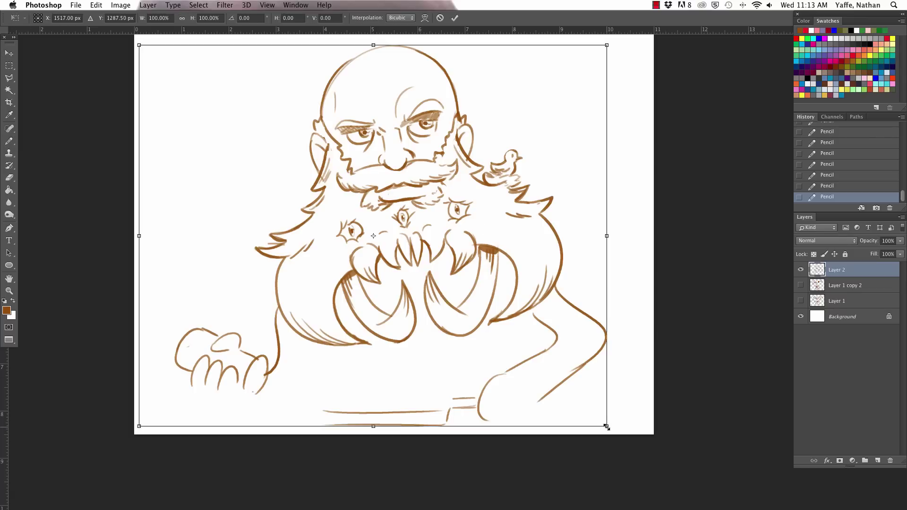
pyautogui.moveTo(606, 426); pyautogui.dragTo(581, 405)
pyautogui.moveTo(549, 340); pyautogui.dragTo(567, 334)
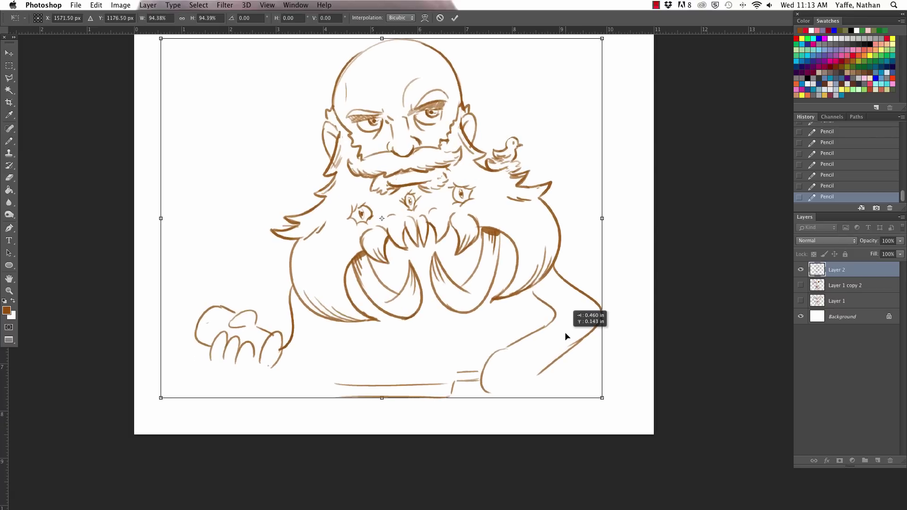
pyautogui.moveTo(604, 398); pyautogui.dragTo(587, 373)
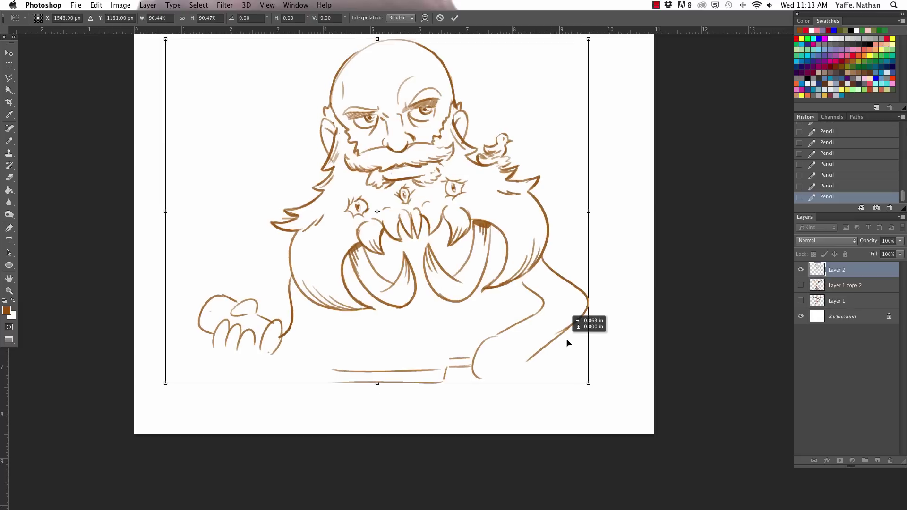
pyautogui.moveTo(568, 340); pyautogui.dragTo(573, 336)
pyautogui.press('Return')
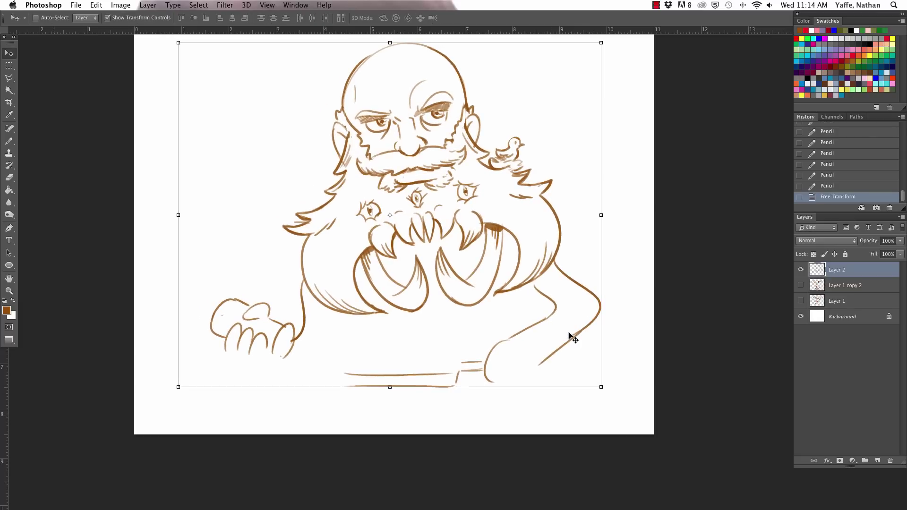
# Erase the rough flat pan lines and redraw the frying pan with a curved base, oval rim and tapering handle joint
pyautogui.press('b')
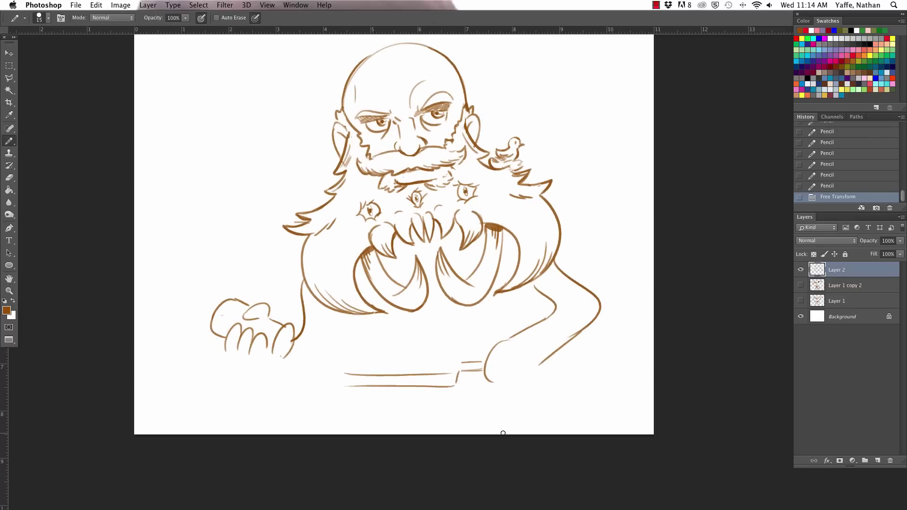
pyautogui.moveTo(460, 369)
pyautogui.mouseDown()
pyautogui.moveTo(445, 378)
pyautogui.moveTo(379, 371)
pyautogui.moveTo(393, 374)
pyautogui.moveTo(350, 386)
pyautogui.moveTo(364, 388)
pyautogui.mouseUp()
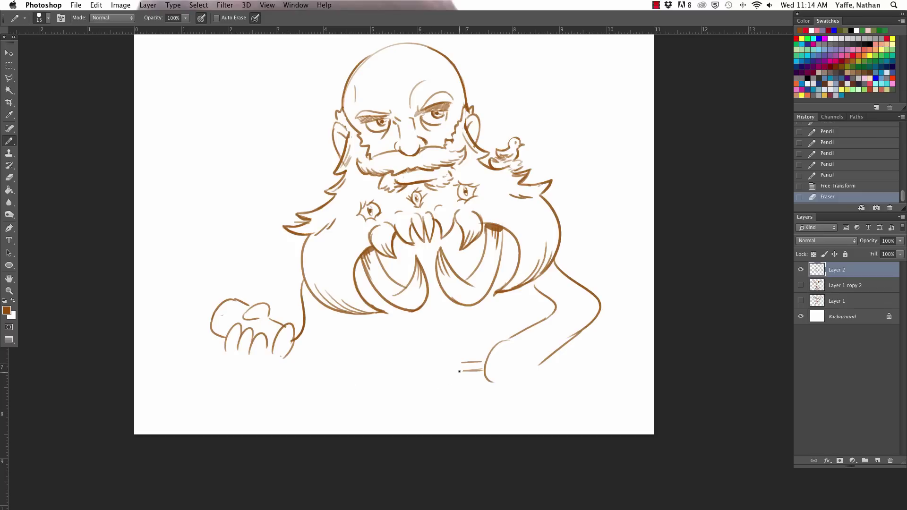
pyautogui.moveTo(460, 371)
pyautogui.mouseDown()
pyautogui.moveTo(437, 397)
pyautogui.moveTo(275, 419)
pyautogui.moveTo(452, 401)
pyautogui.moveTo(435, 400)
pyautogui.mouseUp()
pyautogui.press('super+z')
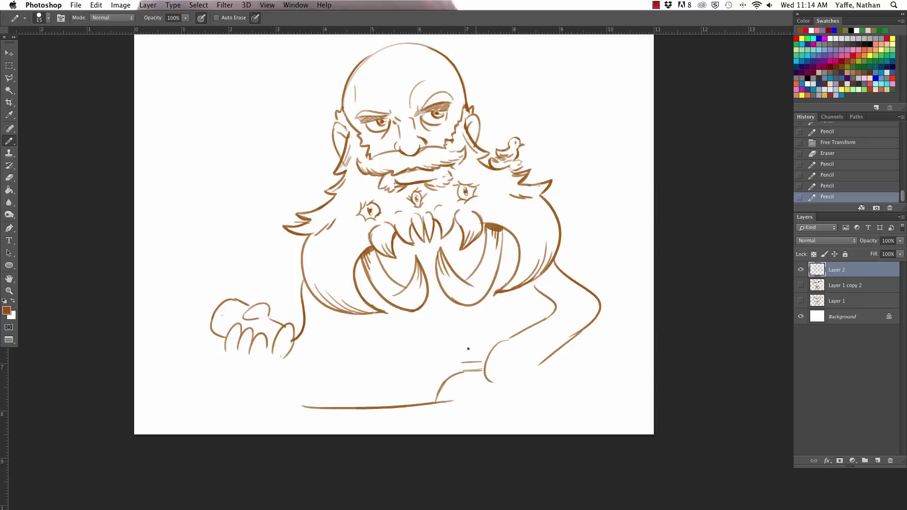
pyautogui.moveTo(300, 385)
pyautogui.mouseDown()
pyautogui.moveTo(312, 407)
pyautogui.moveTo(439, 378)
pyautogui.moveTo(378, 363)
pyautogui.mouseUp()
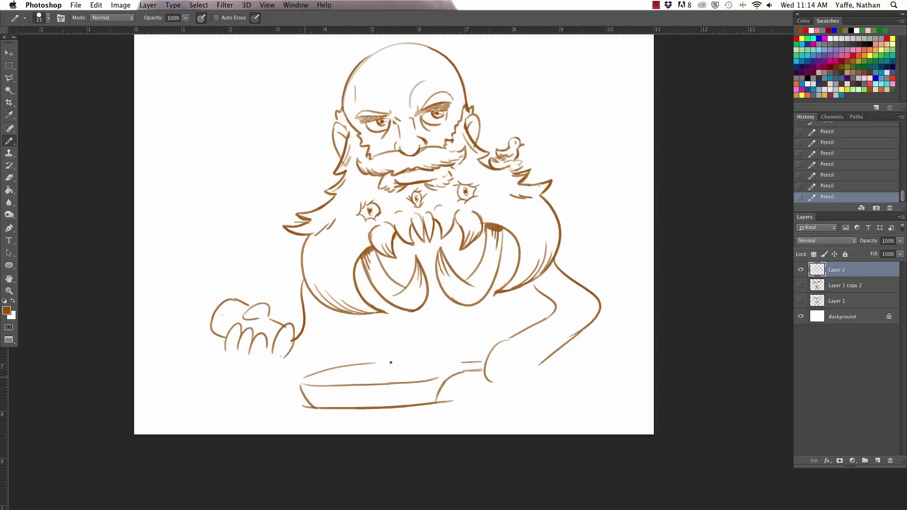
pyautogui.moveTo(317, 375)
pyautogui.mouseDown()
pyautogui.moveTo(446, 371)
pyautogui.moveTo(434, 379)
pyautogui.moveTo(454, 374)
pyautogui.moveTo(457, 363)
pyautogui.moveTo(483, 361)
pyautogui.mouseUp()
# Sketch food strips and a wisp of steam in the pan, and add a small burner flame beneath its base
pyautogui.moveTo(377, 378)
pyautogui.mouseDown()
pyautogui.moveTo(405, 359)
pyautogui.moveTo(414, 373)
pyautogui.mouseUp()
pyautogui.moveTo(351, 374)
pyautogui.mouseDown()
pyautogui.moveTo(430, 371)
pyautogui.moveTo(443, 323)
pyautogui.mouseUp()
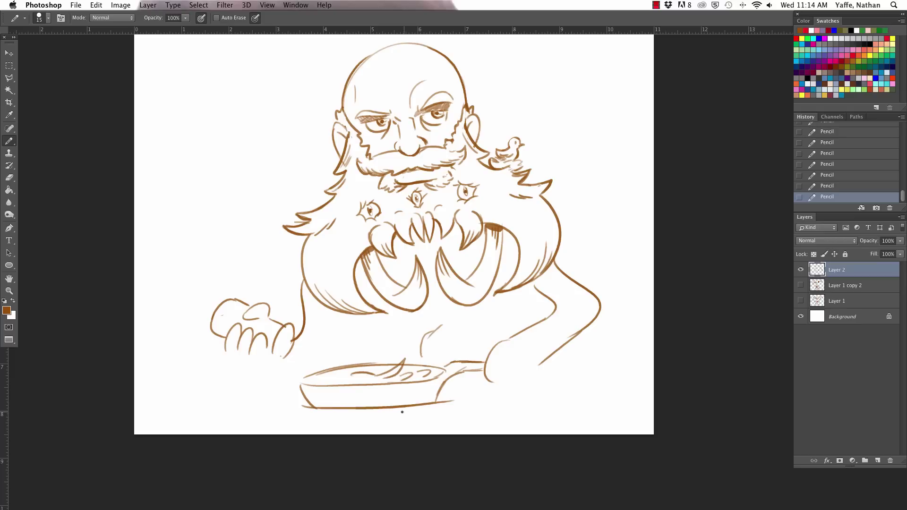
pyautogui.moveTo(364, 411)
pyautogui.mouseDown()
pyautogui.moveTo(404, 417)
pyautogui.moveTo(307, 407)
pyautogui.moveTo(466, 394)
pyautogui.moveTo(451, 391)
pyautogui.moveTo(445, 407)
pyautogui.moveTo(461, 397)
pyautogui.mouseUp()
# Draw the right hand's fingers wrapped around the pan handle, extend the handle's end and add hair strokes along the arm
pyautogui.moveTo(503, 340); pyautogui.dragTo(491, 390)
pyautogui.press('super+z')
pyautogui.moveTo(508, 339)
pyautogui.mouseDown()
pyautogui.moveTo(486, 376)
pyautogui.moveTo(511, 379)
pyautogui.mouseUp()
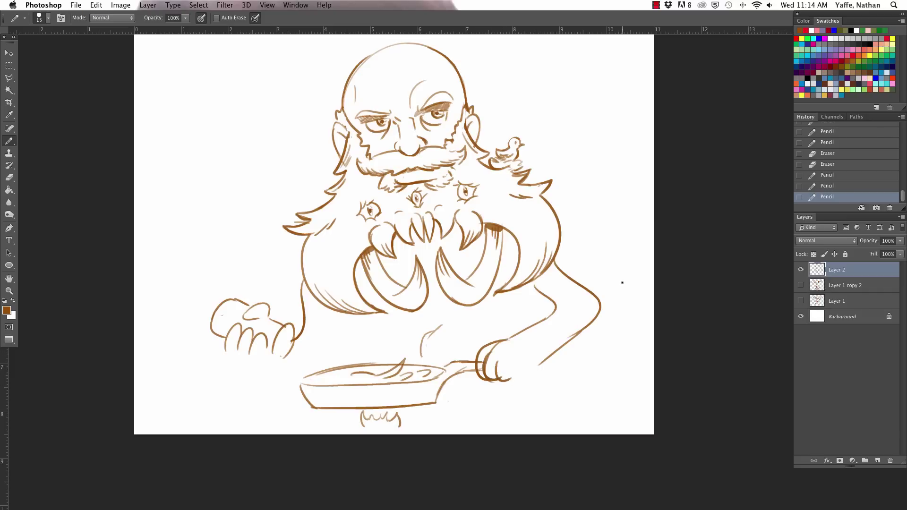
pyautogui.moveTo(495, 350); pyautogui.dragTo(492, 348)
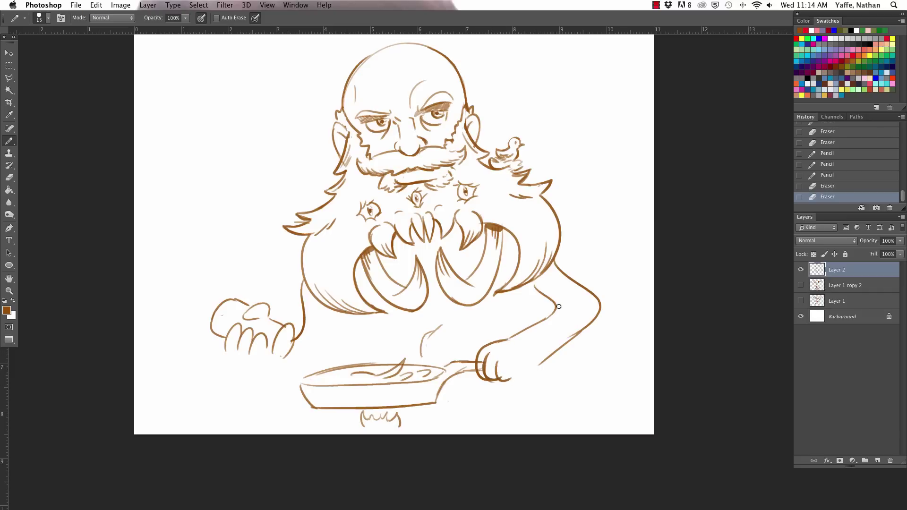
pyautogui.click(566, 313)
pyautogui.moveTo(506, 362)
pyautogui.mouseDown()
pyautogui.moveTo(515, 383)
pyautogui.moveTo(565, 373)
pyautogui.moveTo(520, 380)
pyautogui.moveTo(534, 375)
pyautogui.moveTo(528, 364)
pyautogui.moveTo(547, 363)
pyautogui.moveTo(532, 337)
pyautogui.mouseUp()
pyautogui.moveTo(521, 351); pyautogui.dragTo(536, 341)
pyautogui.moveTo(546, 289); pyautogui.dragTo(563, 280)
# Draw the inner line and hair strokes of the left arm plus straight torso side lines below the beard
pyautogui.moveTo(339, 313); pyautogui.dragTo(336, 346)
pyautogui.moveTo(312, 306); pyautogui.dragTo(321, 320)
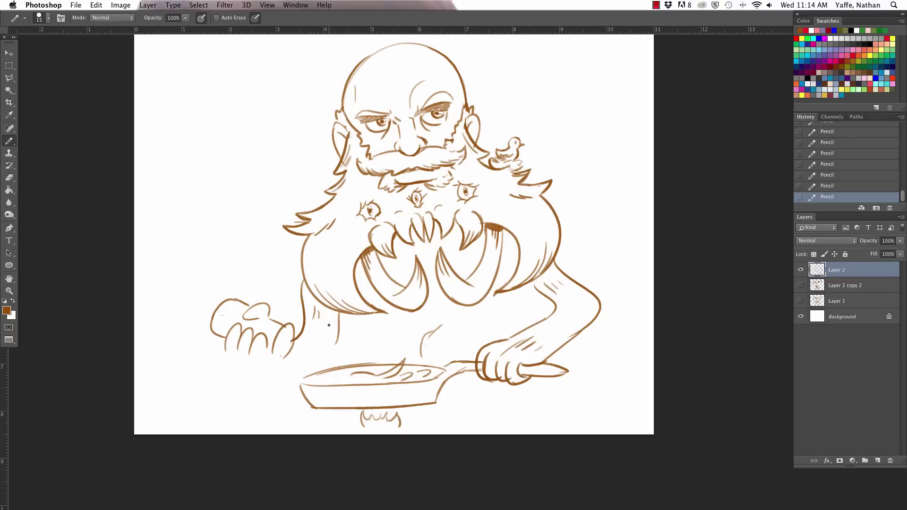
pyautogui.moveTo(348, 313); pyautogui.dragTo(350, 349)
pyautogui.moveTo(527, 285); pyautogui.dragTo(533, 320)
# Complete the left hand's rounded fingers and hairy forearm, add speckles around the wrist and draw motion marks above the hand
pyautogui.moveTo(306, 365)
pyautogui.mouseDown()
pyautogui.moveTo(330, 335)
pyautogui.moveTo(299, 355)
pyautogui.moveTo(311, 357)
pyautogui.moveTo(303, 347)
pyautogui.moveTo(312, 340)
pyautogui.moveTo(249, 352)
pyautogui.moveTo(266, 339)
pyautogui.moveTo(227, 354)
pyautogui.moveTo(264, 354)
pyautogui.mouseUp()
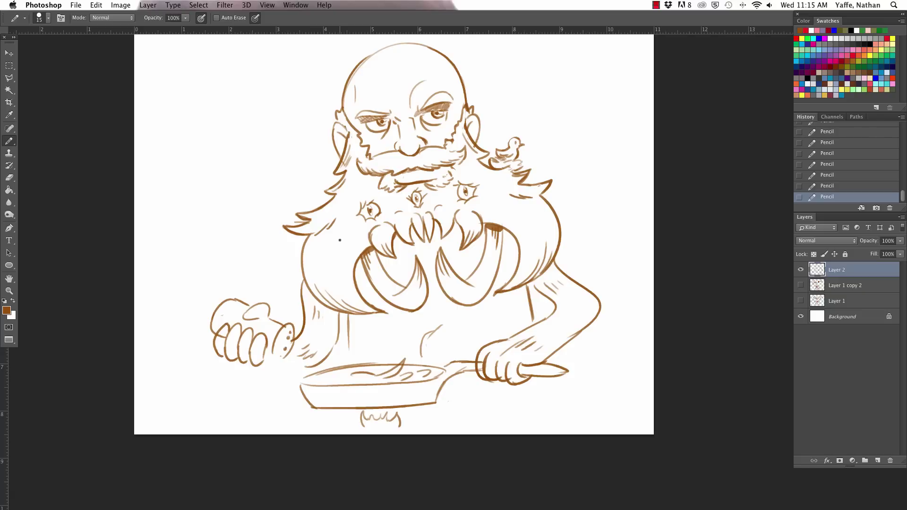
pyautogui.moveTo(294, 340)
pyautogui.mouseDown()
pyautogui.moveTo(302, 333)
pyautogui.moveTo(305, 351)
pyautogui.mouseUp()
pyautogui.moveTo(305, 350)
pyautogui.mouseDown()
pyautogui.moveTo(311, 346)
pyautogui.moveTo(306, 365)
pyautogui.moveTo(321, 352)
pyautogui.mouseUp()
pyautogui.moveTo(214, 288); pyautogui.dragTo(222, 286)
pyautogui.moveTo(216, 293); pyautogui.dragTo(223, 290)
pyautogui.click(333, 376)
# Draw the curved underside of the left hand and tidy the thumb and upper contour
pyautogui.moveTo(259, 364); pyautogui.dragTo(306, 368)
pyautogui.press('super+z')
pyautogui.moveTo(243, 364)
pyautogui.mouseDown()
pyautogui.moveTo(325, 354)
pyautogui.moveTo(293, 338)
pyautogui.moveTo(280, 362)
pyautogui.moveTo(287, 350)
pyautogui.mouseUp()
pyautogui.press('super+z')
pyautogui.press('super+z')
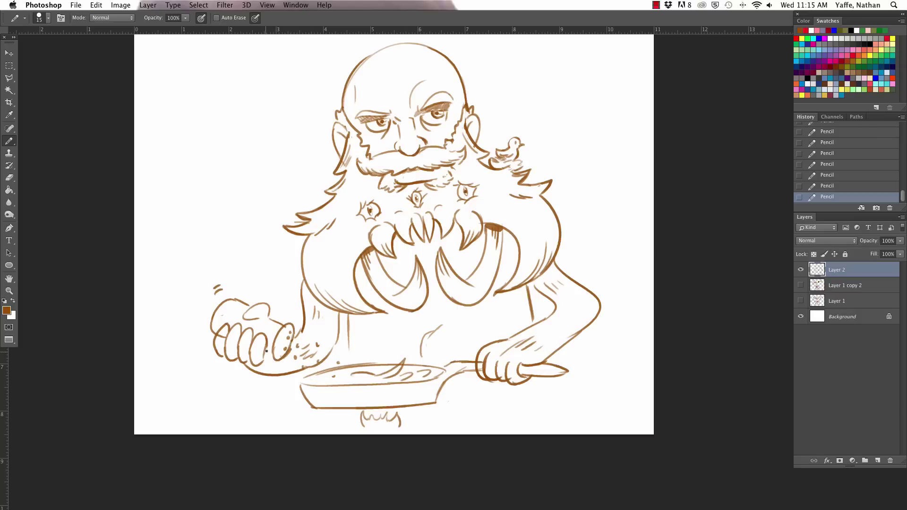
pyautogui.moveTo(257, 320)
pyautogui.mouseDown()
pyautogui.moveTo(268, 316)
pyautogui.moveTo(223, 335)
pyautogui.mouseUp()
# Add crumbs falling from the left hand towards the pan and draw larger pointed food strips inside the rim
pyautogui.click(346, 358)
pyautogui.click(341, 351)
pyautogui.click(329, 341)
pyautogui.click(350, 375)
pyautogui.moveTo(328, 371)
pyautogui.mouseDown()
pyautogui.moveTo(299, 382)
pyautogui.moveTo(310, 399)
pyautogui.moveTo(331, 370)
pyautogui.mouseUp()
pyautogui.moveTo(333, 373)
pyautogui.mouseDown()
pyautogui.moveTo(352, 381)
pyautogui.moveTo(382, 362)
pyautogui.moveTo(372, 375)
pyautogui.moveTo(427, 364)
pyautogui.mouseUp()
pyautogui.moveTo(424, 373); pyautogui.dragTo(441, 355)
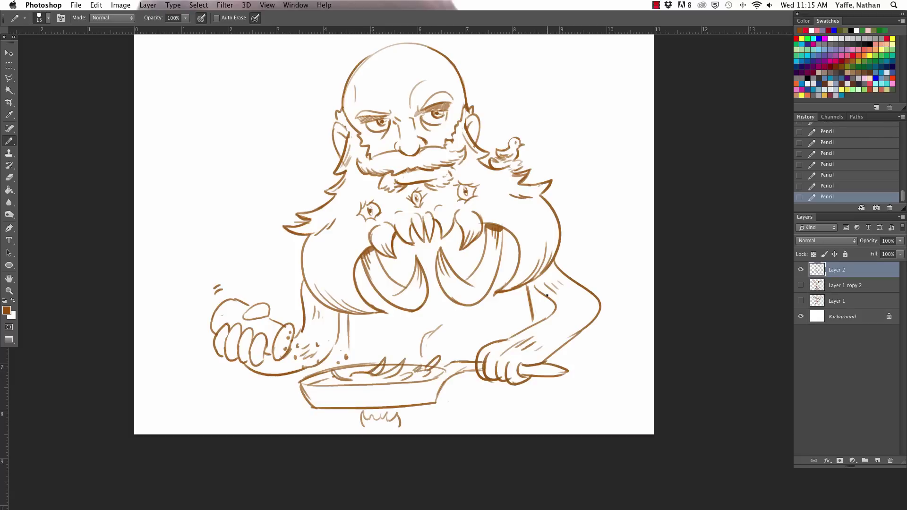
# Erase the overlapping food lines in the pan and redraw the leftmost strips
pyautogui.press('e')
pyautogui.moveTo(375, 371)
pyautogui.mouseDown()
pyautogui.moveTo(384, 360)
pyautogui.moveTo(413, 364)
pyautogui.mouseUp()
pyautogui.moveTo(416, 376); pyautogui.dragTo(439, 358)
pyautogui.moveTo(353, 373)
pyautogui.mouseDown()
pyautogui.moveTo(329, 378)
pyautogui.moveTo(335, 369)
pyautogui.moveTo(337, 382)
pyautogui.mouseUp()
pyautogui.moveTo(330, 367); pyautogui.dragTo(344, 374)
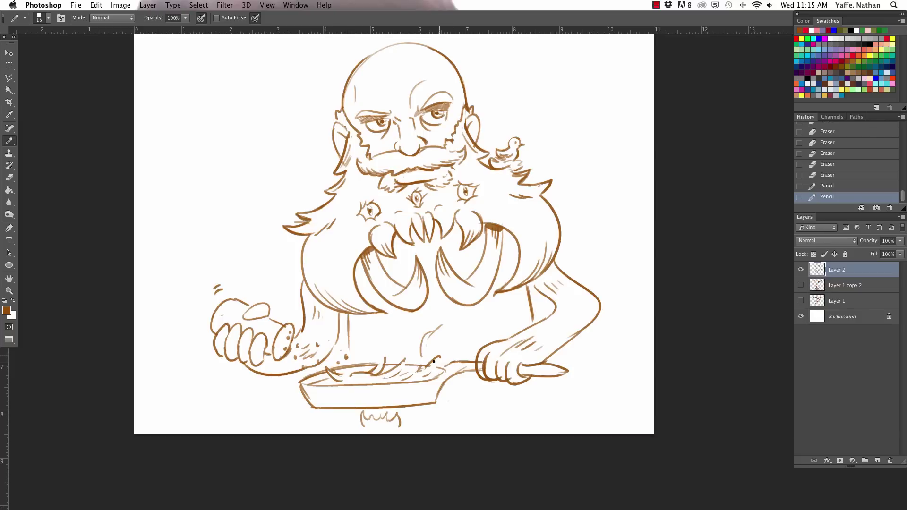
# Redraw the pointed food strips across the pan, clean up their right end and strengthen the flame underneath
pyautogui.moveTo(440, 354)
pyautogui.mouseDown()
pyautogui.moveTo(423, 376)
pyautogui.moveTo(430, 369)
pyautogui.moveTo(391, 372)
pyautogui.moveTo(417, 353)
pyautogui.moveTo(384, 351)
pyautogui.moveTo(374, 370)
pyautogui.moveTo(383, 355)
pyautogui.moveTo(424, 358)
pyautogui.moveTo(425, 377)
pyautogui.mouseUp()
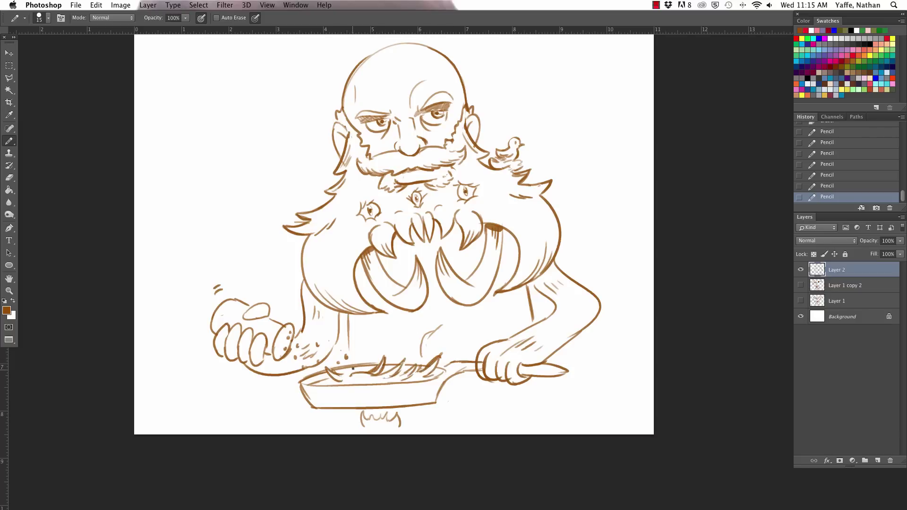
pyautogui.moveTo(369, 372)
pyautogui.mouseDown()
pyautogui.moveTo(348, 378)
pyautogui.moveTo(365, 382)
pyautogui.moveTo(357, 383)
pyautogui.moveTo(313, 383)
pyautogui.moveTo(329, 380)
pyautogui.mouseUp()
pyautogui.moveTo(435, 358); pyautogui.dragTo(430, 368)
pyautogui.moveTo(439, 358); pyautogui.dragTo(432, 365)
pyautogui.moveTo(549, 282); pyautogui.dragTo(552, 283)
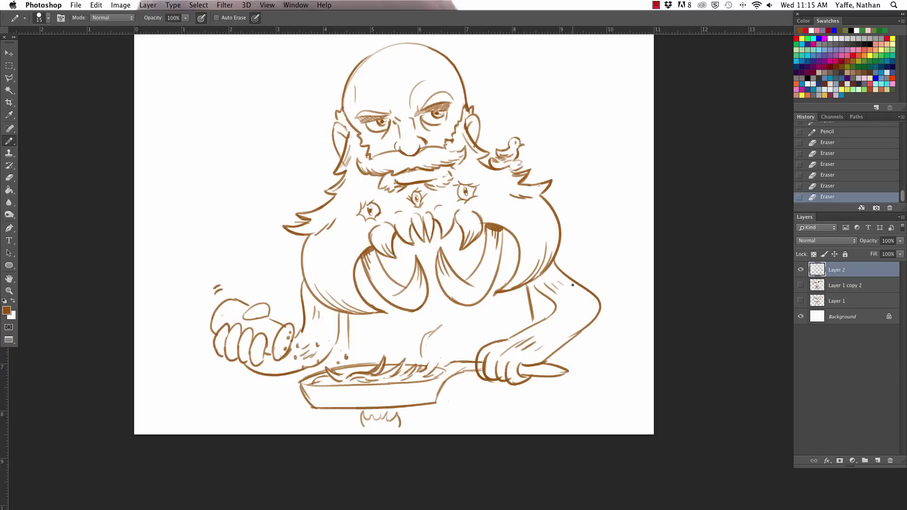
pyautogui.moveTo(422, 357)
pyautogui.mouseDown()
pyautogui.moveTo(437, 361)
pyautogui.moveTo(407, 370)
pyautogui.mouseUp()
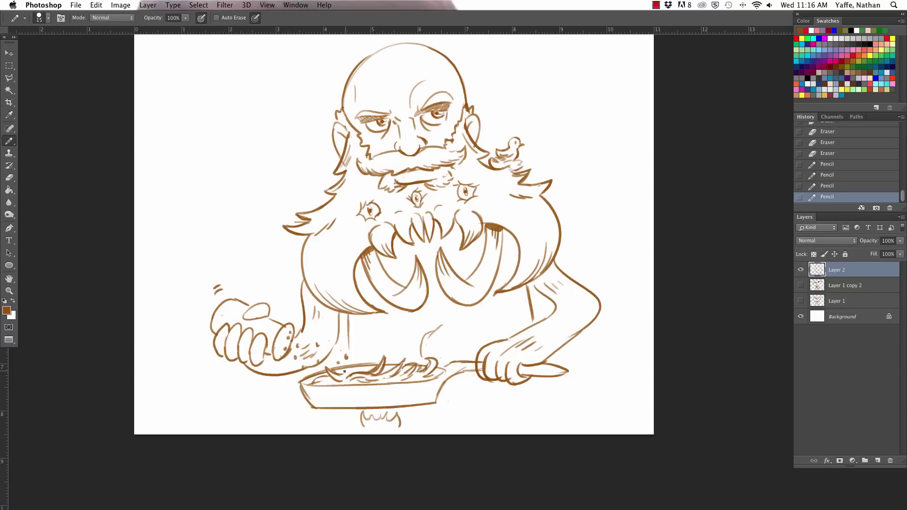
pyautogui.moveTo(344, 372); pyautogui.dragTo(357, 373)
pyautogui.moveTo(397, 409); pyautogui.dragTo(402, 420)
# Draw wavy double-lined steam trails rising from the pan towards the beard
pyautogui.moveTo(381, 349); pyautogui.dragTo(398, 315)
pyautogui.moveTo(387, 349); pyautogui.dragTo(401, 322)
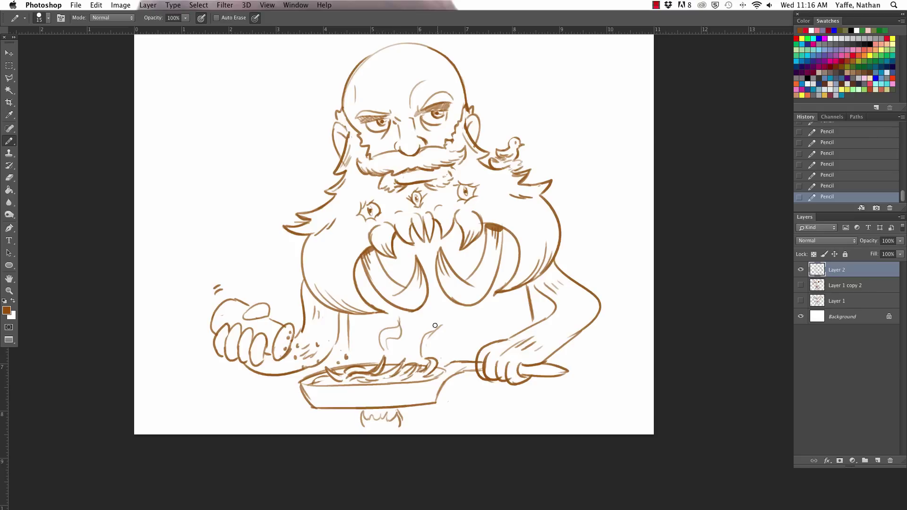
pyautogui.press('super+z')
pyautogui.moveTo(401, 322)
pyautogui.mouseDown()
pyautogui.moveTo(395, 330)
pyautogui.moveTo(420, 313)
pyautogui.mouseUp()
pyautogui.moveTo(397, 348)
pyautogui.mouseDown()
pyautogui.moveTo(435, 324)
pyautogui.moveTo(409, 333)
pyautogui.moveTo(423, 346)
pyautogui.moveTo(439, 329)
pyautogui.mouseUp()
pyautogui.moveTo(428, 336); pyautogui.dragTo(447, 326)
# Reinforce the fingers and underside of the hand on the pan handle and add hair strokes to its forearm
pyautogui.moveTo(482, 359)
pyautogui.mouseDown()
pyautogui.moveTo(481, 371)
pyautogui.moveTo(499, 384)
pyautogui.mouseUp()
pyautogui.moveTo(520, 349); pyautogui.dragTo(538, 344)
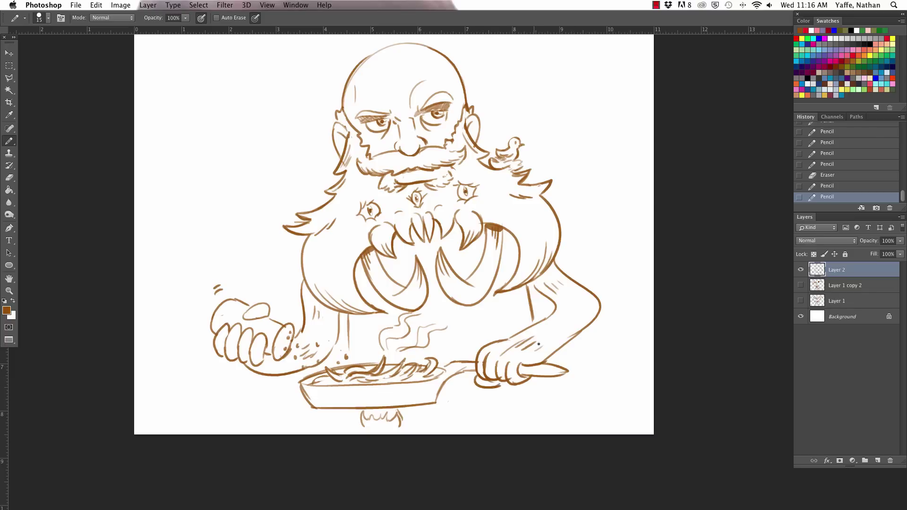
# Draw a feathered wing rising from the right side of the beard and add hair strokes to the left upper arm
pyautogui.moveTo(557, 217)
pyautogui.mouseDown()
pyautogui.moveTo(567, 215)
pyautogui.moveTo(578, 182)
pyautogui.mouseUp()
pyautogui.moveTo(557, 223); pyautogui.dragTo(558, 222)
pyautogui.moveTo(550, 275); pyautogui.dragTo(554, 275)
pyautogui.moveTo(307, 285); pyautogui.dragTo(318, 305)
pyautogui.moveTo(330, 312); pyautogui.dragTo(333, 337)
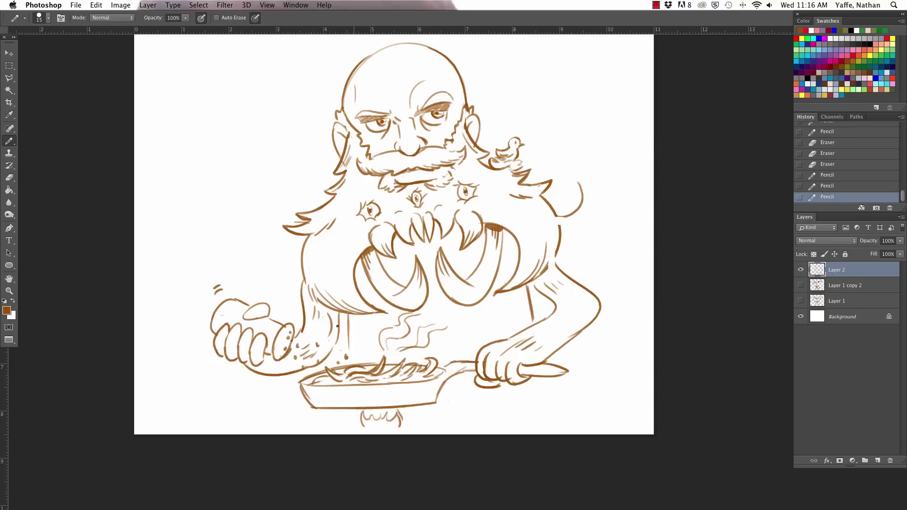
pyautogui.moveTo(563, 241); pyautogui.dragTo(599, 230)
pyautogui.moveTo(578, 184)
pyautogui.mouseDown()
pyautogui.moveTo(636, 119)
pyautogui.moveTo(607, 169)
pyautogui.moveTo(603, 225)
pyautogui.moveTo(594, 231)
pyautogui.moveTo(591, 202)
pyautogui.mouseUp()
pyautogui.moveTo(596, 166)
pyautogui.mouseDown()
pyautogui.moveTo(590, 191)
pyautogui.moveTo(613, 140)
pyautogui.moveTo(595, 166)
pyautogui.mouseUp()
pyautogui.moveTo(579, 222); pyautogui.dragTo(591, 215)
pyautogui.moveTo(573, 227); pyautogui.dragTo(588, 223)
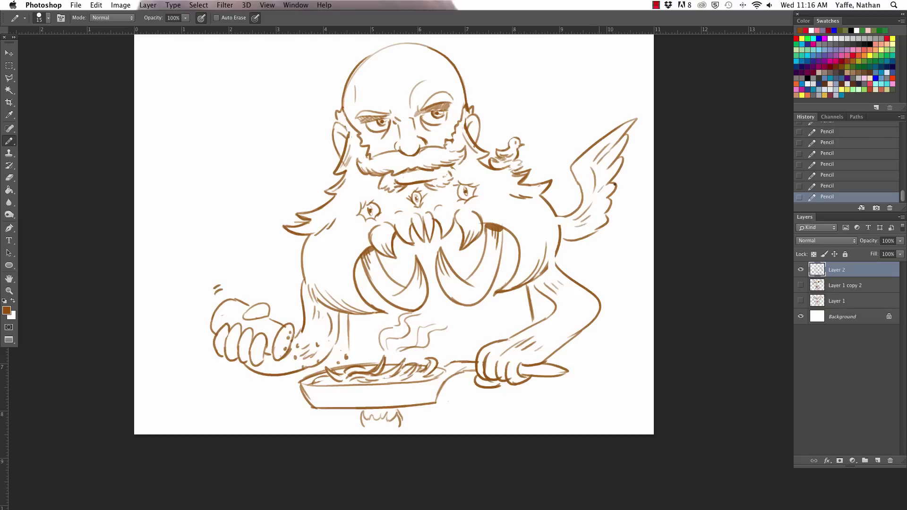
# Draw a matching feathered wing on the beard's left side with inner feather lines, and refine both wing joints
pyautogui.moveTo(307, 238)
pyautogui.mouseDown()
pyautogui.moveTo(261, 205)
pyautogui.moveTo(258, 190)
pyautogui.moveTo(197, 165)
pyautogui.moveTo(193, 171)
pyautogui.moveTo(222, 191)
pyautogui.moveTo(235, 220)
pyautogui.mouseUp()
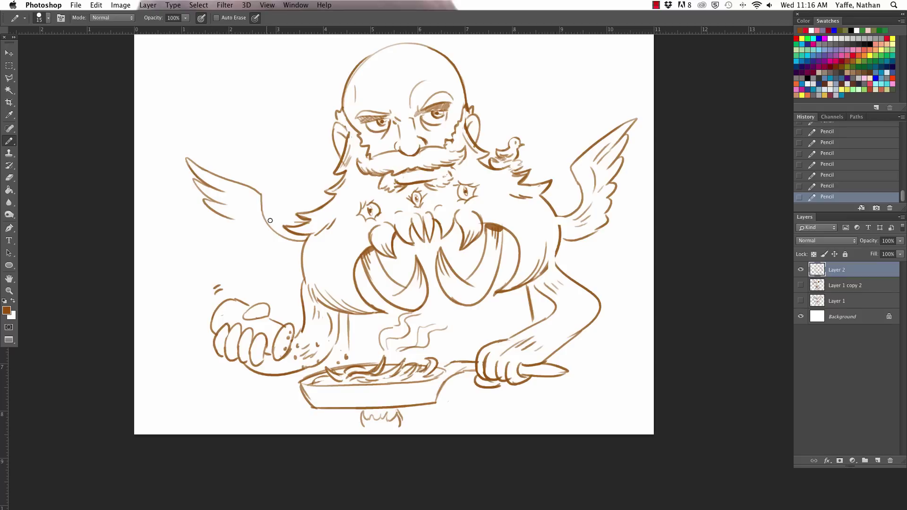
pyautogui.moveTo(307, 243); pyautogui.dragTo(312, 251)
pyautogui.moveTo(228, 218)
pyautogui.mouseDown()
pyautogui.moveTo(263, 256)
pyautogui.moveTo(304, 264)
pyautogui.mouseUp()
pyautogui.moveTo(252, 203); pyautogui.dragTo(292, 246)
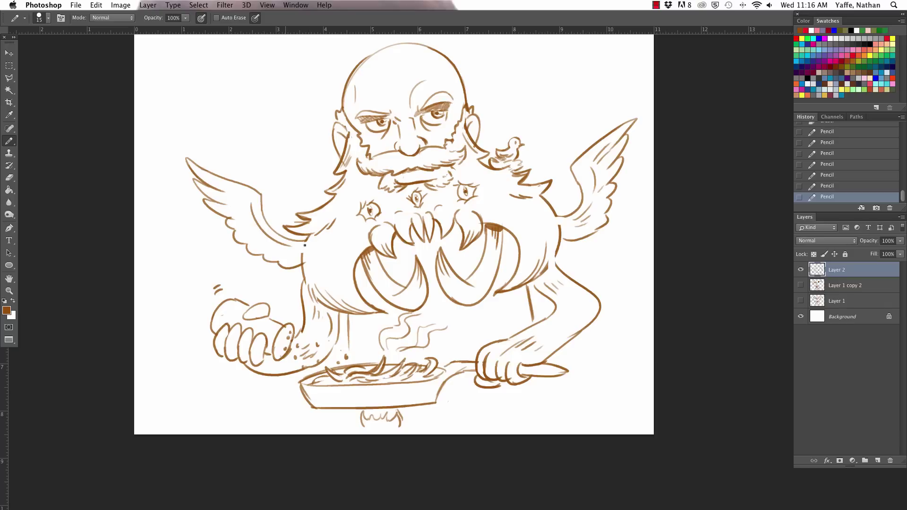
pyautogui.moveTo(229, 210)
pyautogui.mouseDown()
pyautogui.moveTo(244, 212)
pyautogui.moveTo(242, 199)
pyautogui.mouseUp()
pyautogui.moveTo(277, 251); pyautogui.dragTo(294, 261)
pyautogui.moveTo(554, 220); pyautogui.dragTo(573, 215)
# Add curved contour lines to the two central beard curls and shape the beard mouth's lower edge between them
pyautogui.moveTo(429, 301); pyautogui.dragTo(441, 303)
pyautogui.moveTo(389, 262)
pyautogui.mouseDown()
pyautogui.moveTo(415, 275)
pyautogui.moveTo(476, 237)
pyautogui.mouseUp()
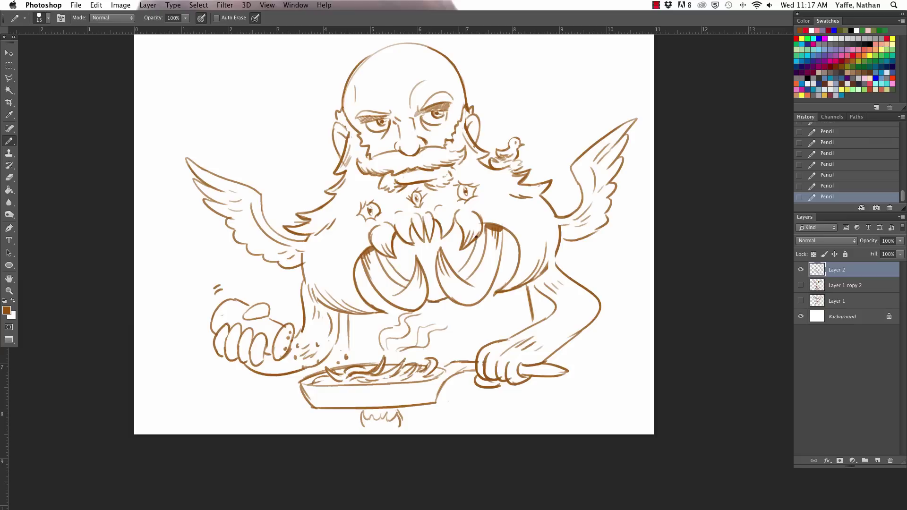
pyautogui.moveTo(428, 284); pyautogui.dragTo(438, 283)
pyautogui.moveTo(395, 259); pyautogui.dragTo(414, 274)
pyautogui.moveTo(465, 250)
pyautogui.mouseDown()
pyautogui.moveTo(430, 254)
pyautogui.moveTo(437, 244)
pyautogui.moveTo(427, 250)
pyautogui.moveTo(464, 242)
pyautogui.moveTo(427, 251)
pyautogui.moveTo(438, 283)
pyautogui.moveTo(474, 263)
pyautogui.moveTo(395, 251)
pyautogui.moveTo(395, 236)
pyautogui.moveTo(404, 251)
pyautogui.moveTo(415, 247)
pyautogui.moveTo(413, 229)
pyautogui.moveTo(429, 250)
pyautogui.moveTo(438, 228)
pyautogui.moveTo(431, 254)
pyautogui.moveTo(453, 224)
pyautogui.moveTo(463, 243)
pyautogui.mouseUp()
# Fill the beard monster's mouth with dark shading behind the teeth and refine the lines below it
pyautogui.press('e')
pyautogui.press('b')
pyautogui.press('e')
pyautogui.press('b')
pyautogui.moveTo(395, 244)
pyautogui.mouseDown()
pyautogui.moveTo(397, 258)
pyautogui.moveTo(412, 234)
pyautogui.moveTo(422, 240)
pyautogui.moveTo(438, 226)
pyautogui.moveTo(442, 238)
pyautogui.moveTo(460, 230)
pyautogui.mouseUp()
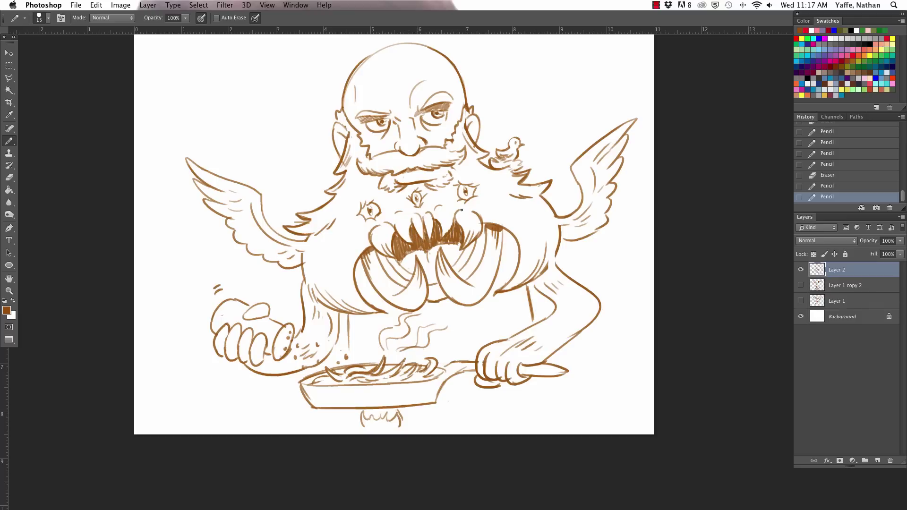
pyautogui.moveTo(405, 255)
pyautogui.mouseDown()
pyautogui.moveTo(403, 265)
pyautogui.moveTo(429, 286)
pyautogui.moveTo(447, 270)
pyautogui.mouseUp()
# Erase the straight body lines beneath the beard and redraw both sides of the torso as curved contours
pyautogui.press('e')
pyautogui.moveTo(349, 316); pyautogui.dragTo(349, 345)
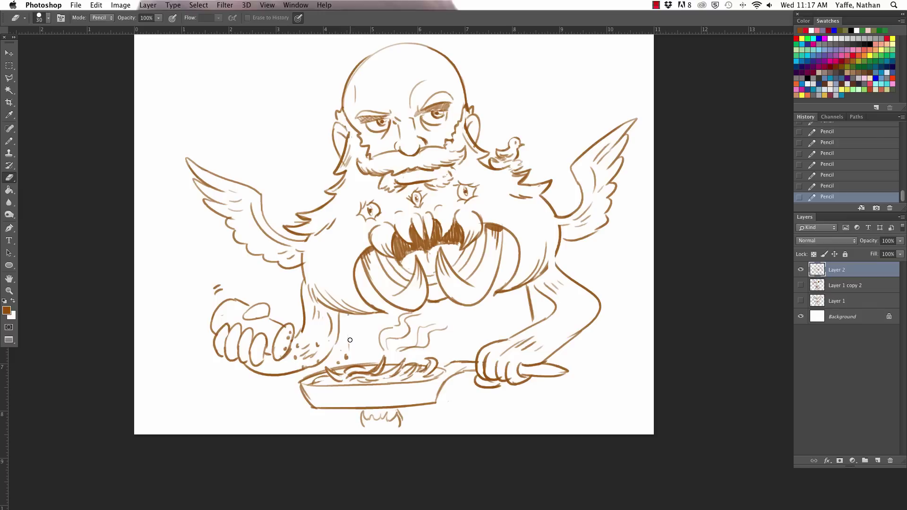
pyautogui.moveTo(528, 285)
pyautogui.mouseDown()
pyautogui.moveTo(533, 316)
pyautogui.moveTo(533, 284)
pyautogui.moveTo(505, 294)
pyautogui.mouseUp()
pyautogui.press('b')
pyautogui.moveTo(356, 314); pyautogui.dragTo(370, 354)
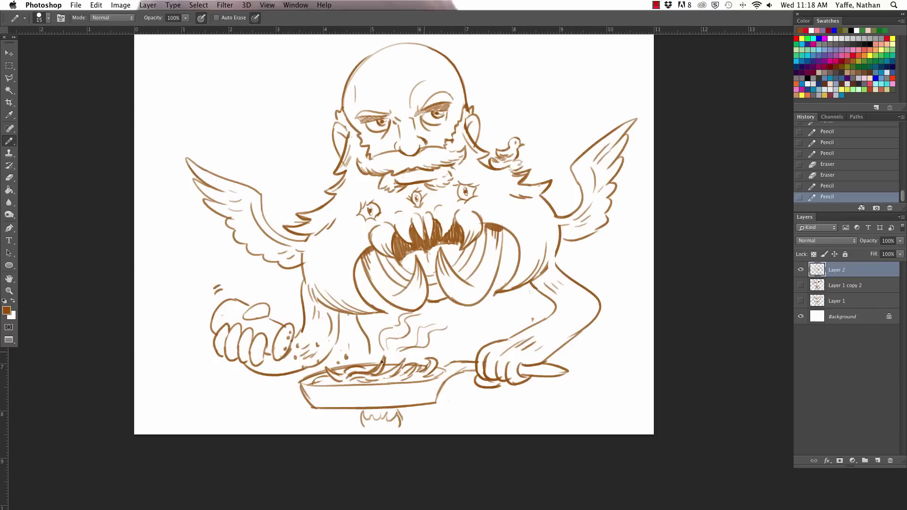
pyautogui.moveTo(520, 285); pyautogui.dragTo(498, 337)
# Add short crease and chest strokes to the torso behind the steam, and thicken its left contour down to the pan
pyautogui.moveTo(367, 323); pyautogui.dragTo(377, 327)
pyautogui.moveTo(485, 305); pyautogui.dragTo(497, 307)
pyautogui.moveTo(485, 310); pyautogui.dragTo(472, 334)
pyautogui.moveTo(373, 350); pyautogui.dragTo(372, 363)
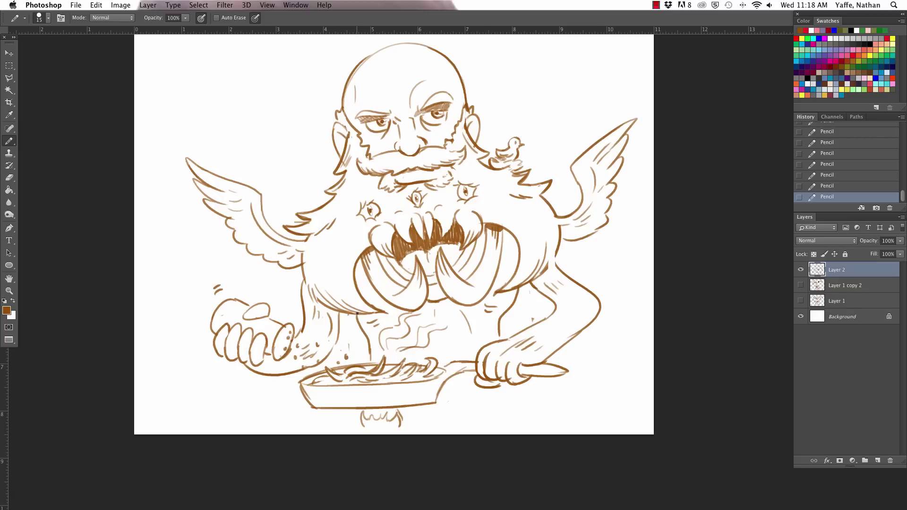
pyautogui.moveTo(357, 313); pyautogui.dragTo(371, 363)
# Reinforce the beard's lower edges where both arms emerge and add a small stroke at the right wing's joint
pyautogui.moveTo(546, 265)
pyautogui.mouseDown()
pyautogui.moveTo(558, 248)
pyautogui.moveTo(558, 270)
pyautogui.moveTo(547, 273)
pyautogui.mouseUp()
pyautogui.moveTo(305, 282); pyautogui.dragTo(317, 300)
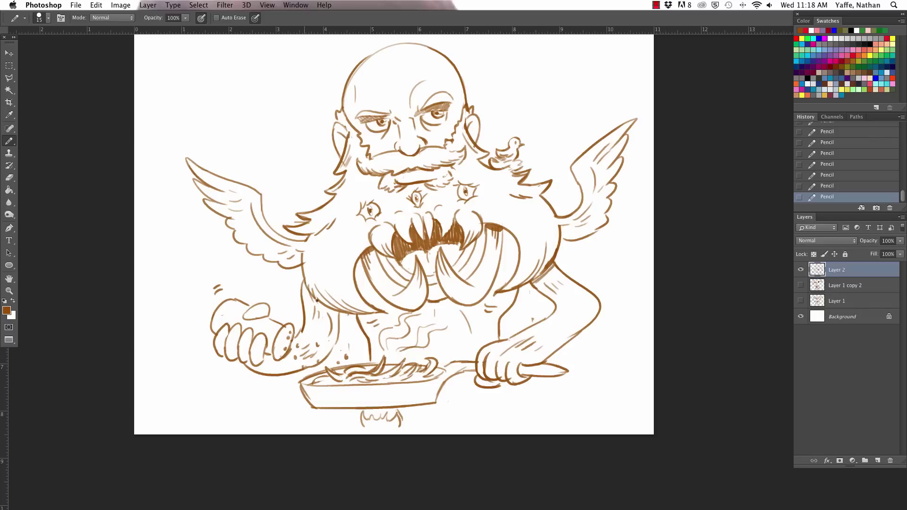
pyautogui.moveTo(560, 243); pyautogui.dragTo(566, 243)
pyautogui.press('v')
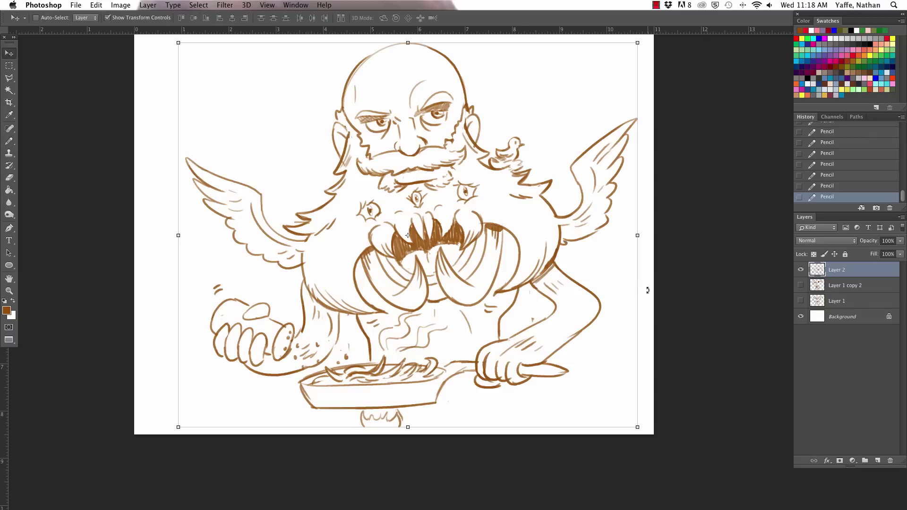
pyautogui.press('a')
pyautogui.press('v')
pyautogui.press('a')
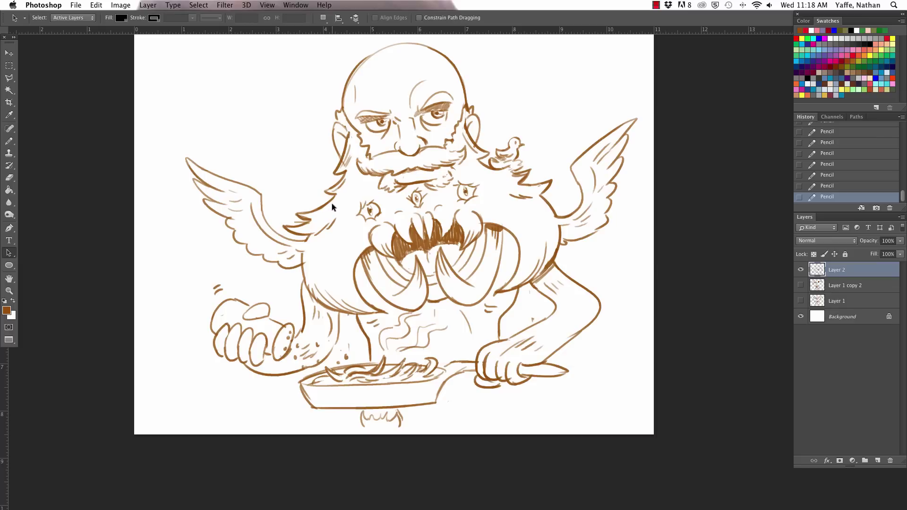
pyautogui.press('b')
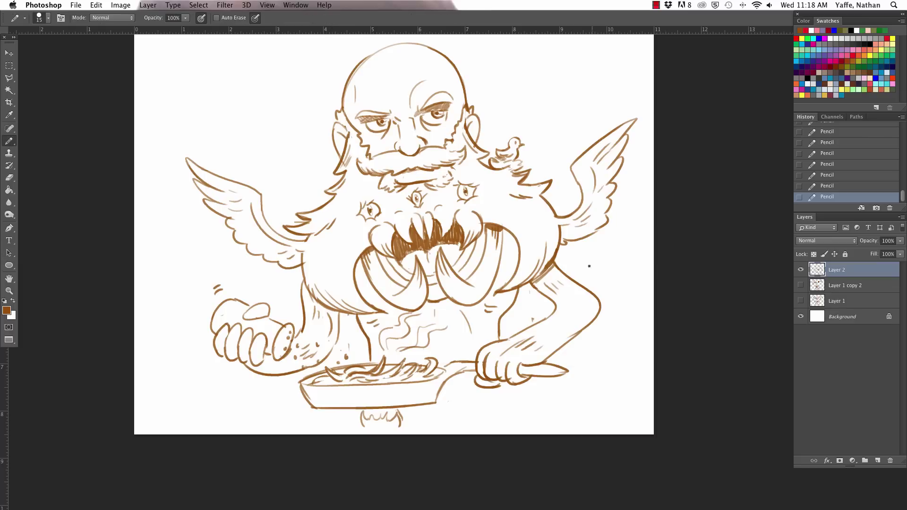
pyautogui.scroll(3, 627, 253)
pyautogui.press('z')
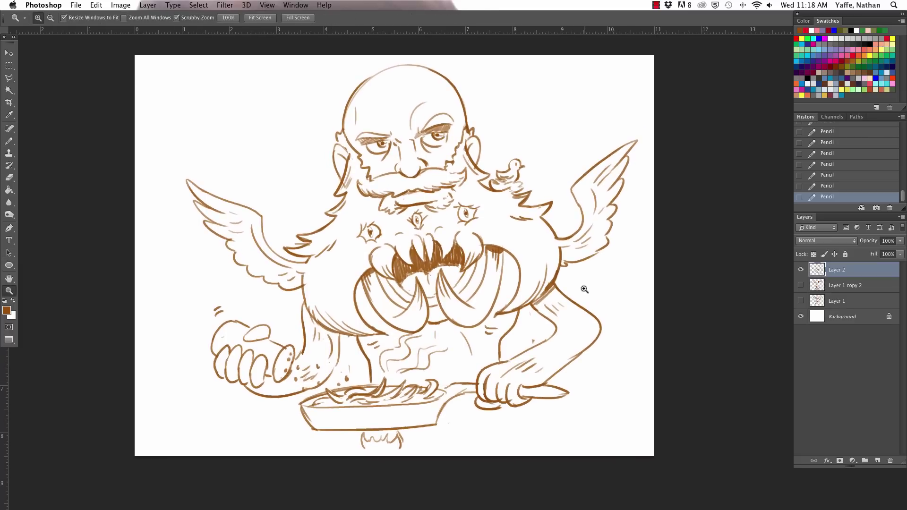
pyautogui.moveTo(584, 289); pyautogui.dragTo(608, 248)
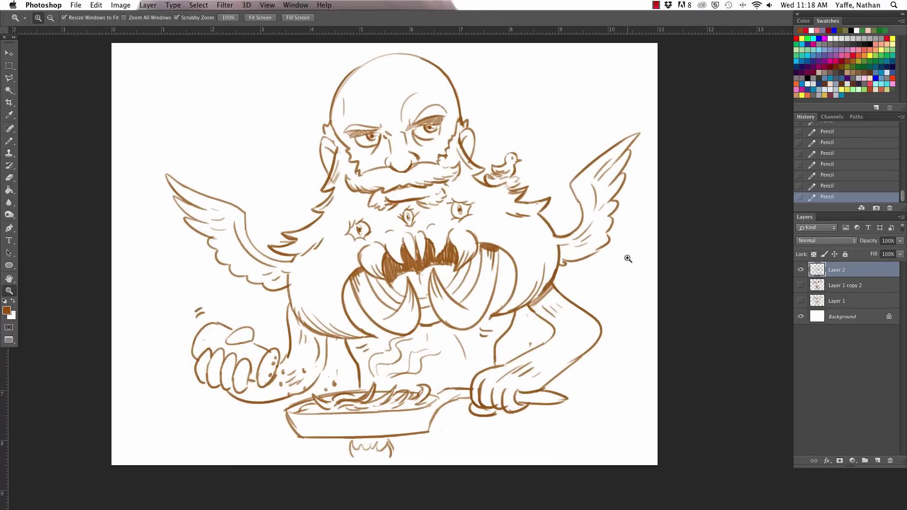
pyautogui.press('v')
pyautogui.press('a')
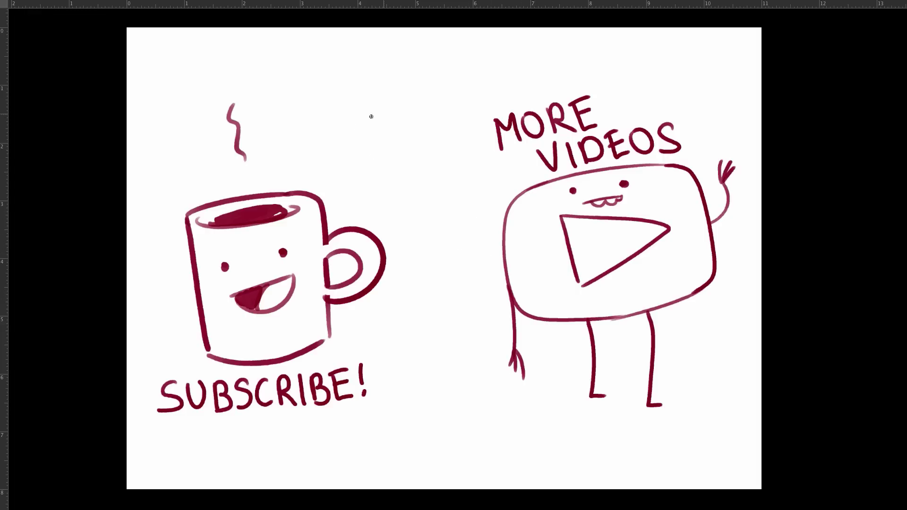
# Draw a curved arrow pointing down to the coffee mug and another pointing up to the play-button character's feet
pyautogui.moveTo(423, 94)
pyautogui.mouseDown()
pyautogui.moveTo(310, 142)
pyautogui.moveTo(300, 168)
pyautogui.mouseUp()
pyautogui.moveTo(294, 151)
pyautogui.mouseDown()
pyautogui.moveTo(301, 169)
pyautogui.moveTo(318, 156)
pyautogui.mouseUp()
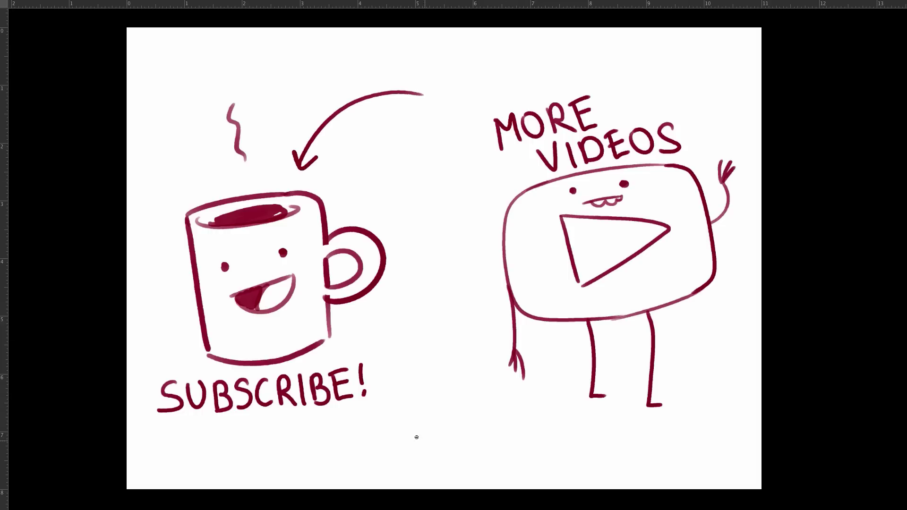
pyautogui.moveTo(421, 441)
pyautogui.mouseDown()
pyautogui.moveTo(498, 444)
pyautogui.moveTo(548, 392)
pyautogui.moveTo(540, 391)
pyautogui.moveTo(560, 402)
pyautogui.mouseUp()
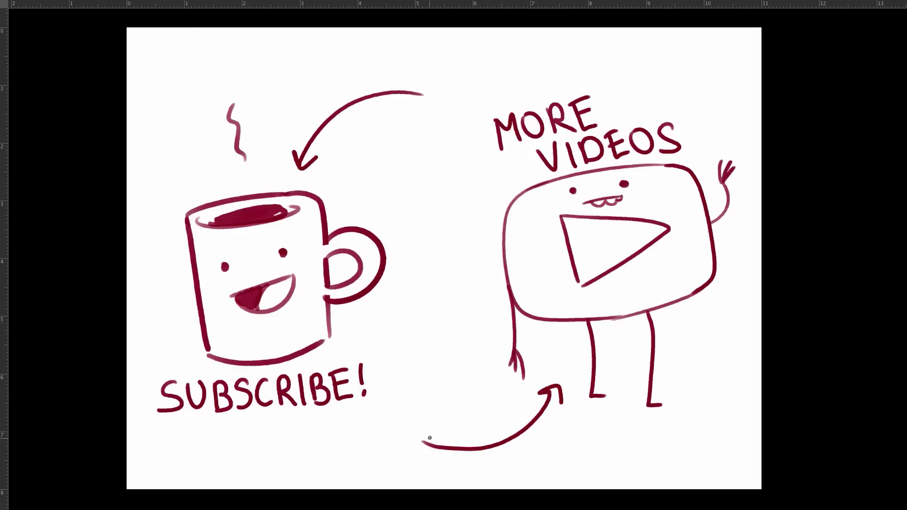